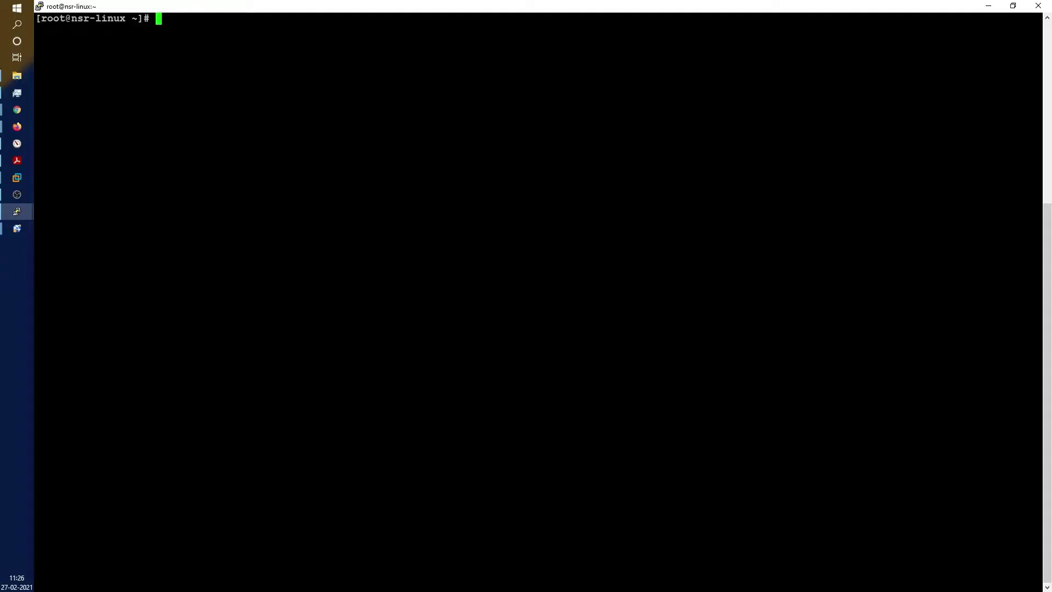
pyautogui.press('Return')
# Run mminfo -avot -c sql1 to list the savesets backed up for client sql1
pyautogui.write('mminfo -a')
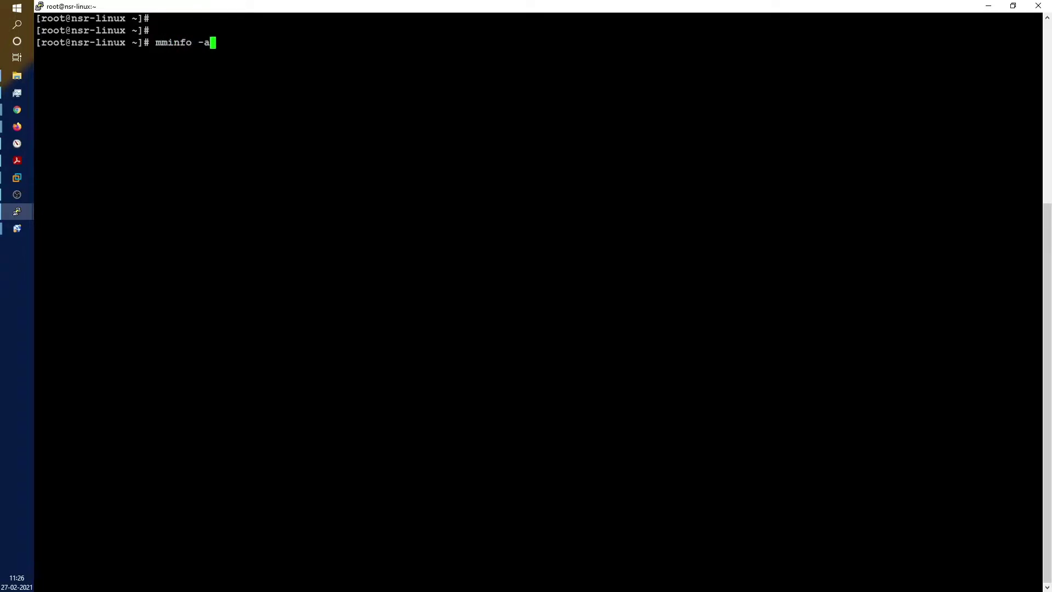
pyautogui.write('vot -c sql1')
pyautogui.press('Return')
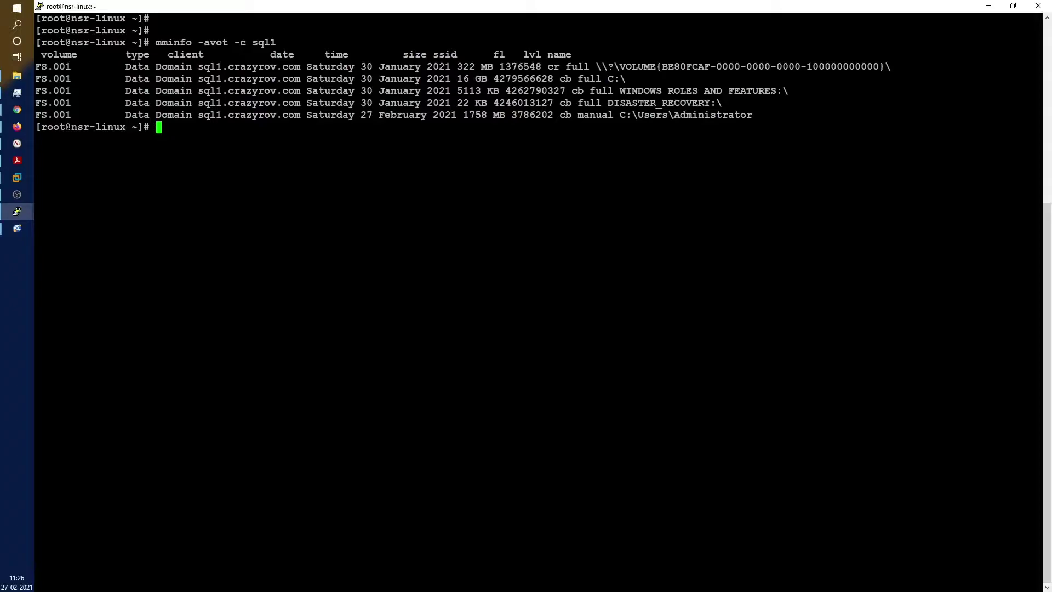
# Highlight the C:\ full backup, WINDOWS ROLES AND FEATURES and DISASTER_RECOVERY rows in the listing
pyautogui.moveTo(723, 102); pyautogui.dragTo(36, 55)
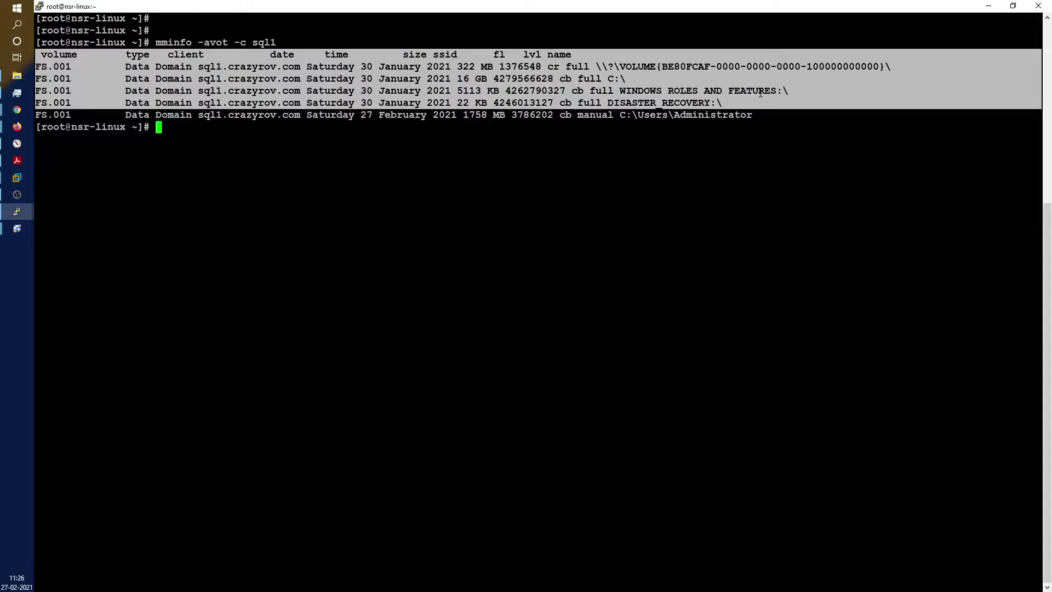
pyautogui.click(709, 87)
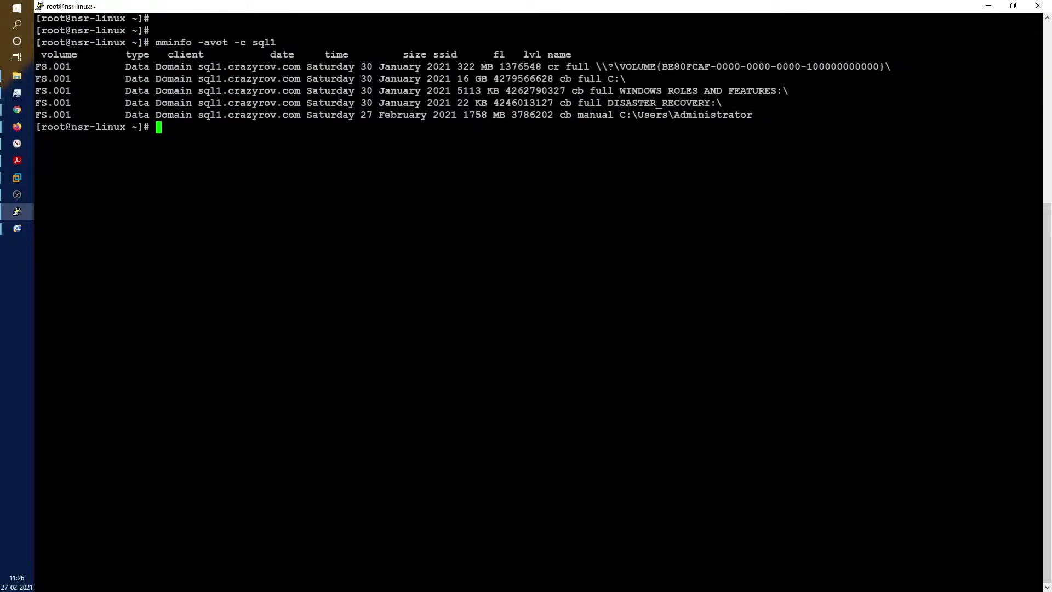
pyautogui.tripleClick(606, 80)
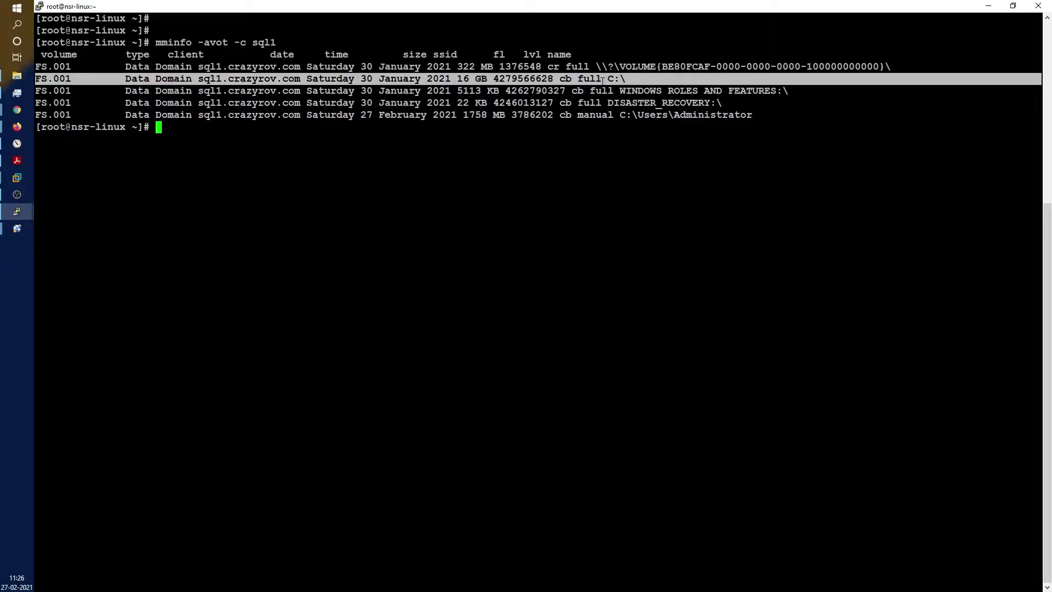
pyautogui.moveTo(620, 91); pyautogui.dragTo(779, 92)
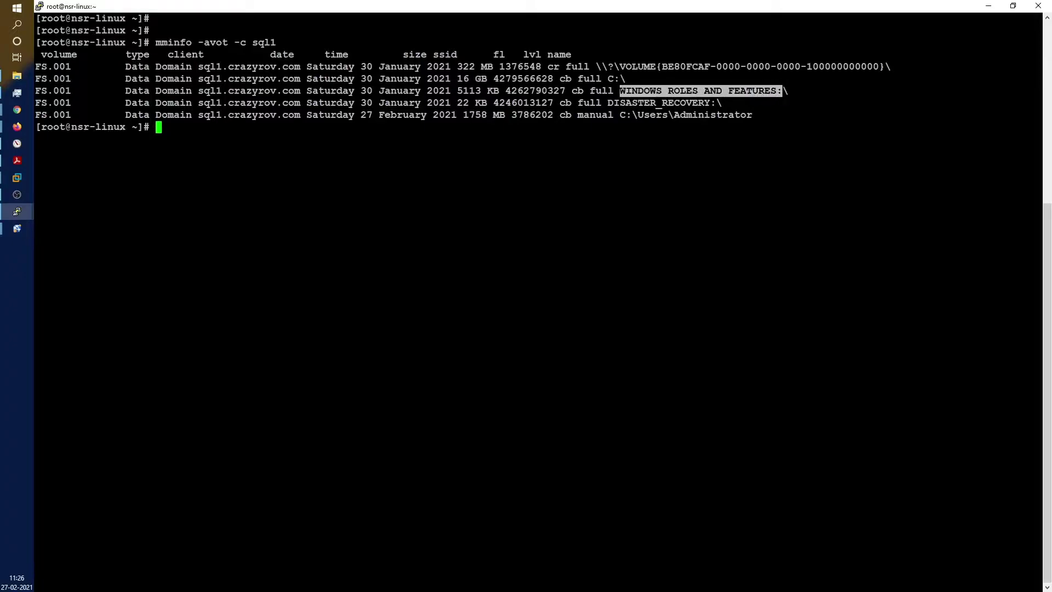
pyautogui.doubleClick(765, 66)
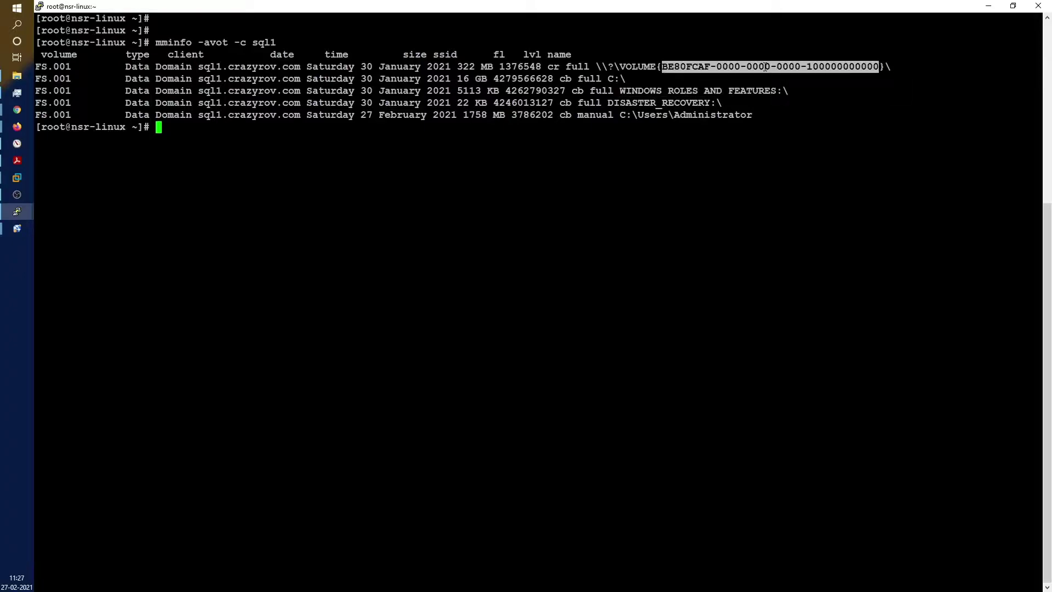
pyautogui.doubleClick(703, 103)
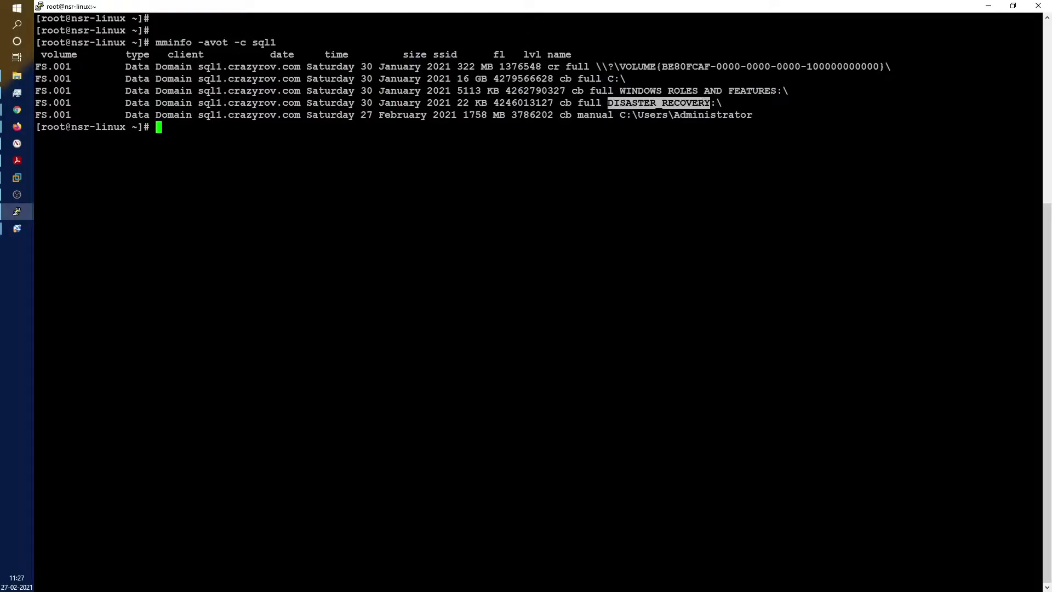
pyautogui.moveTo(729, 104); pyautogui.dragTo(277, 42)
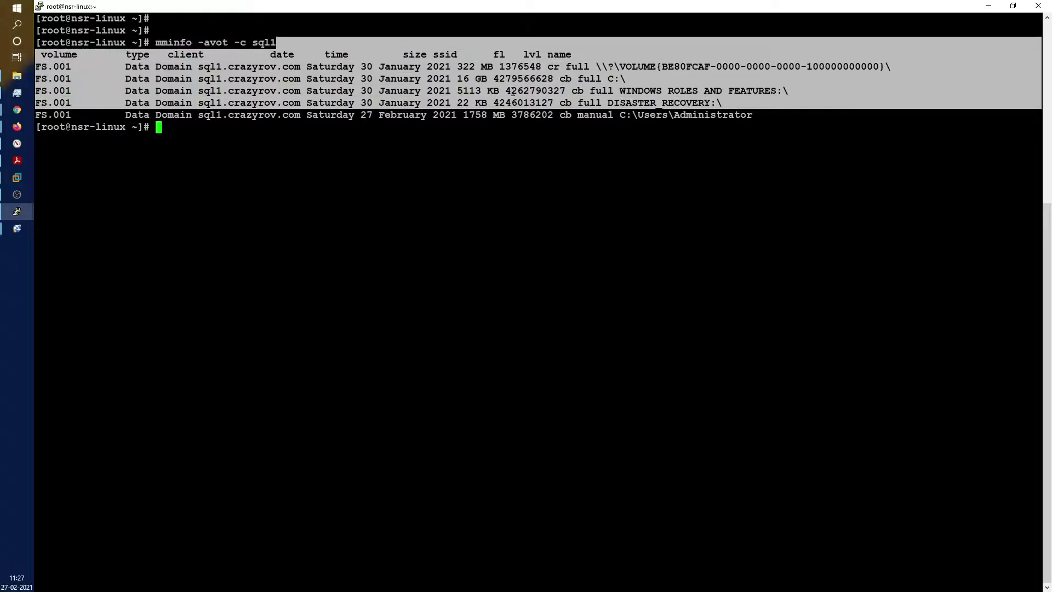
pyautogui.click(572, 76)
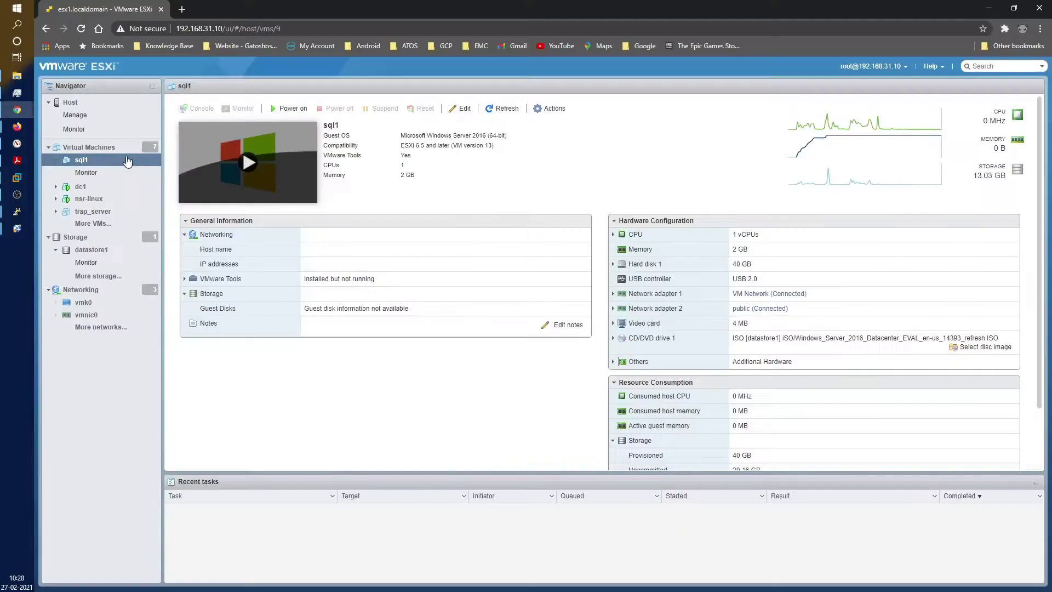
# Start a new virtual machine from the Virtual Machines list and name it SQL1-restored
pyautogui.rightClick(126, 160)
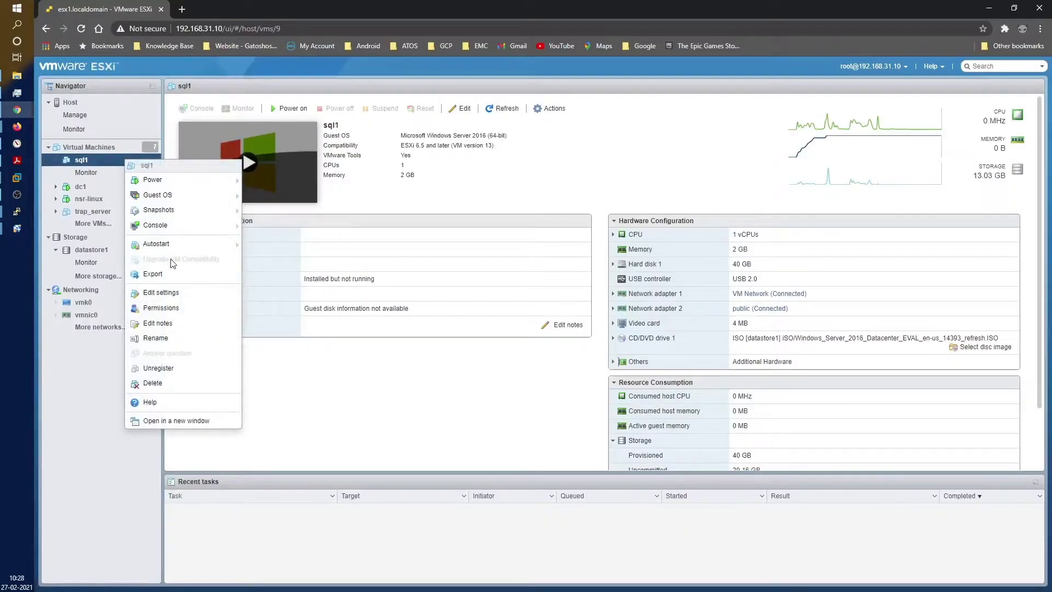
pyautogui.rightClick(77, 151)
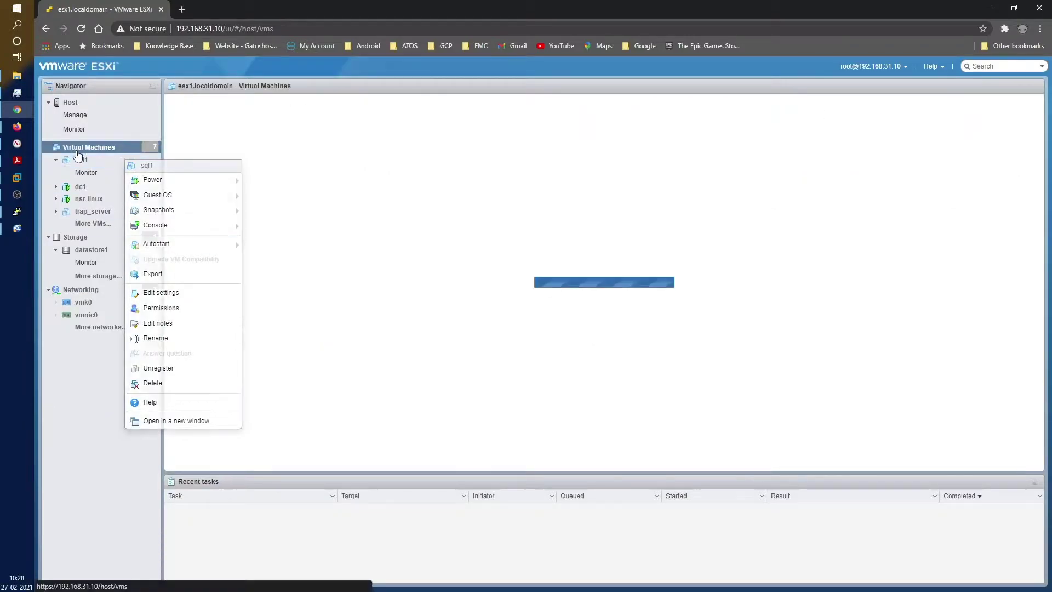
pyautogui.click(125, 175)
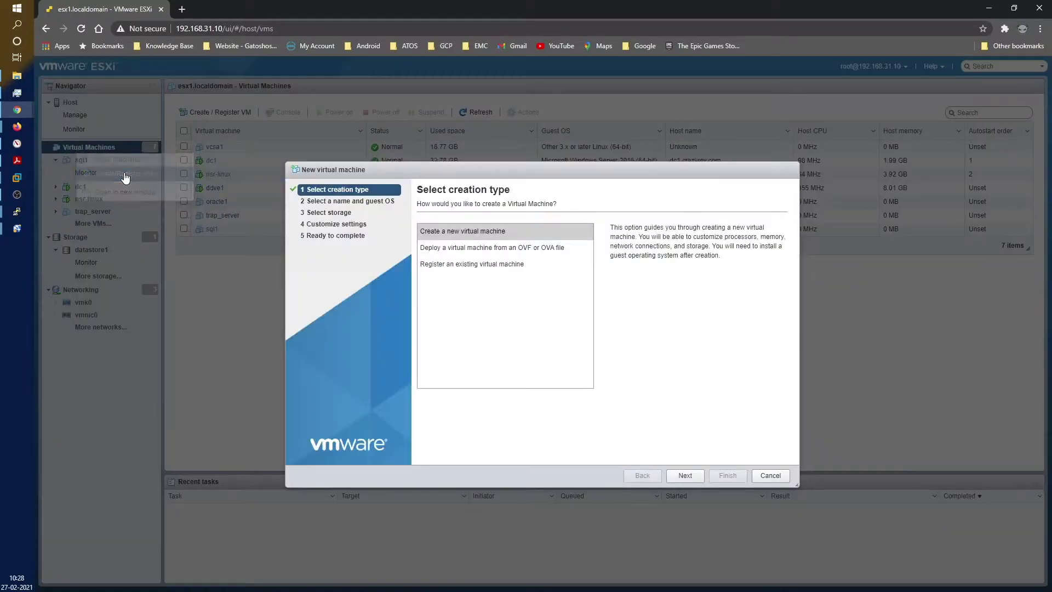
pyautogui.click(685, 475)
pyautogui.click(512, 242)
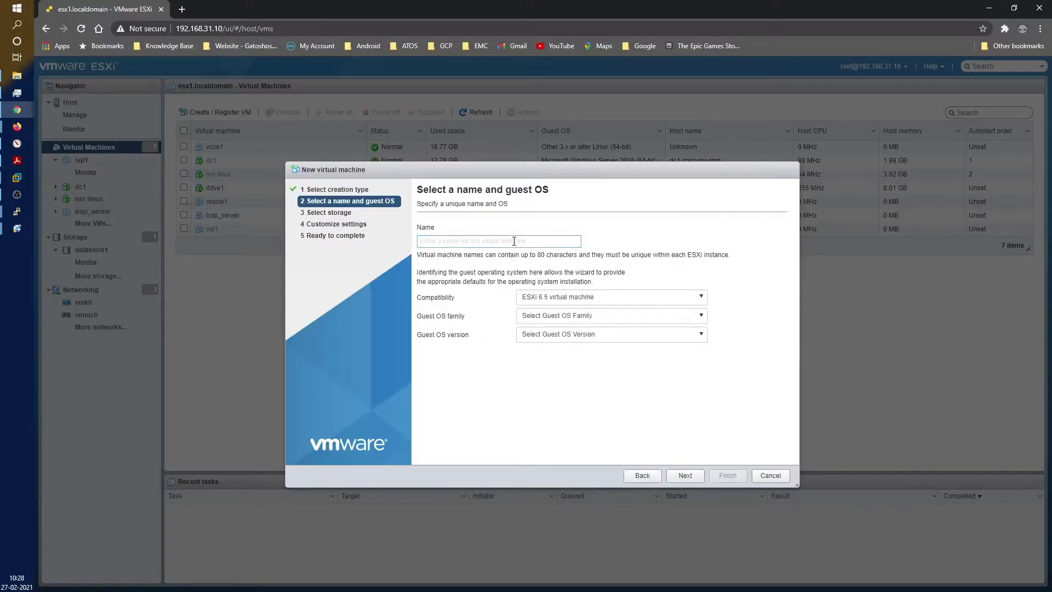
pyautogui.click(514, 242)
pyautogui.write('SQL1')
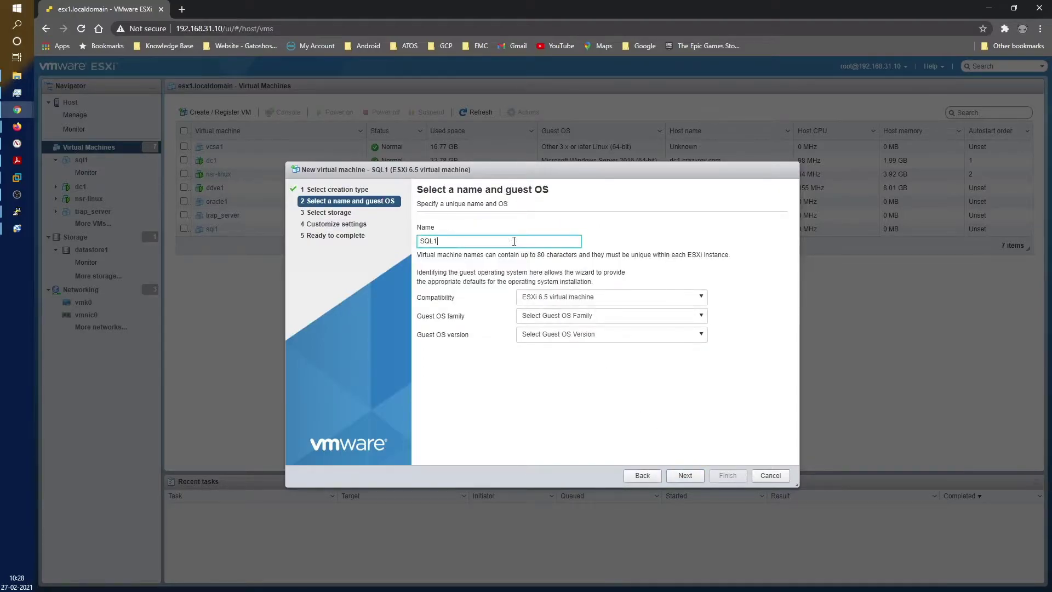
pyautogui.write('-restored')
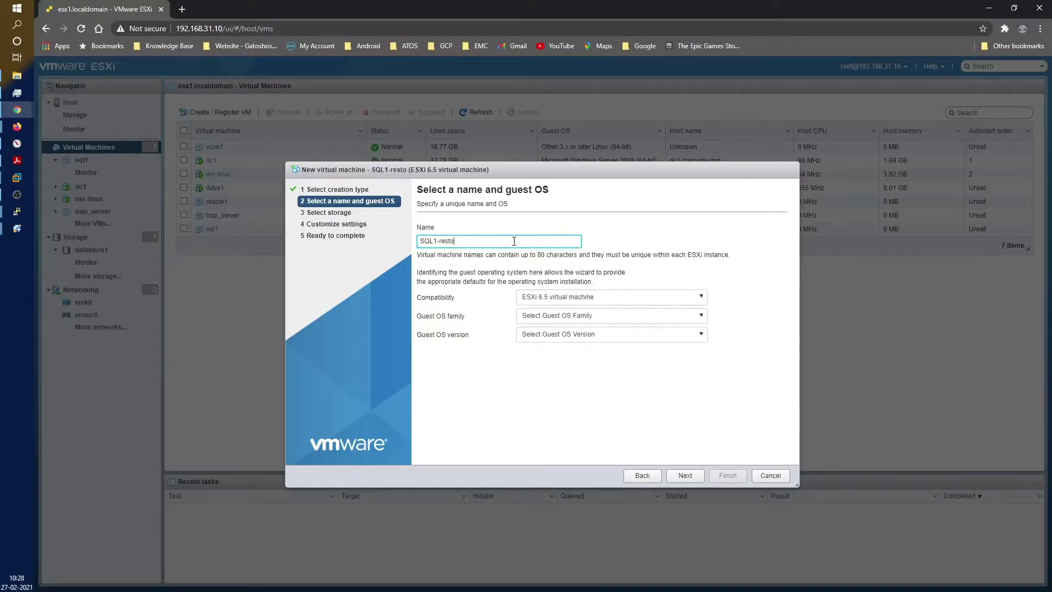
# Set the guest OS to Windows, Microsoft Windows Server 2016 (64-bit), and continue to storage
pyautogui.click(604, 316)
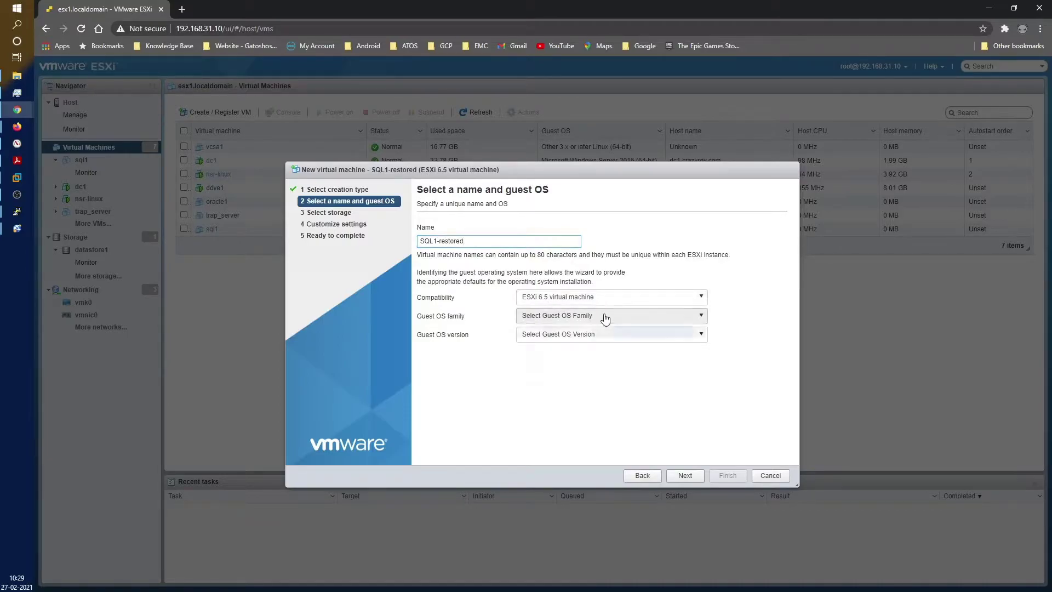
pyautogui.click(581, 382)
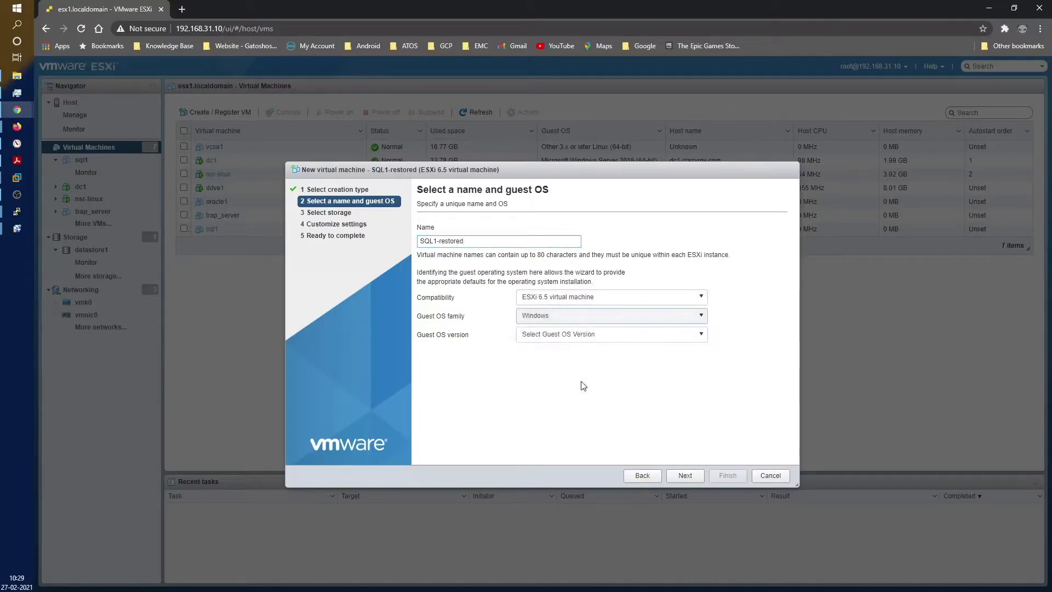
pyautogui.click(600, 335)
pyautogui.scroll(-5, 619, 415)
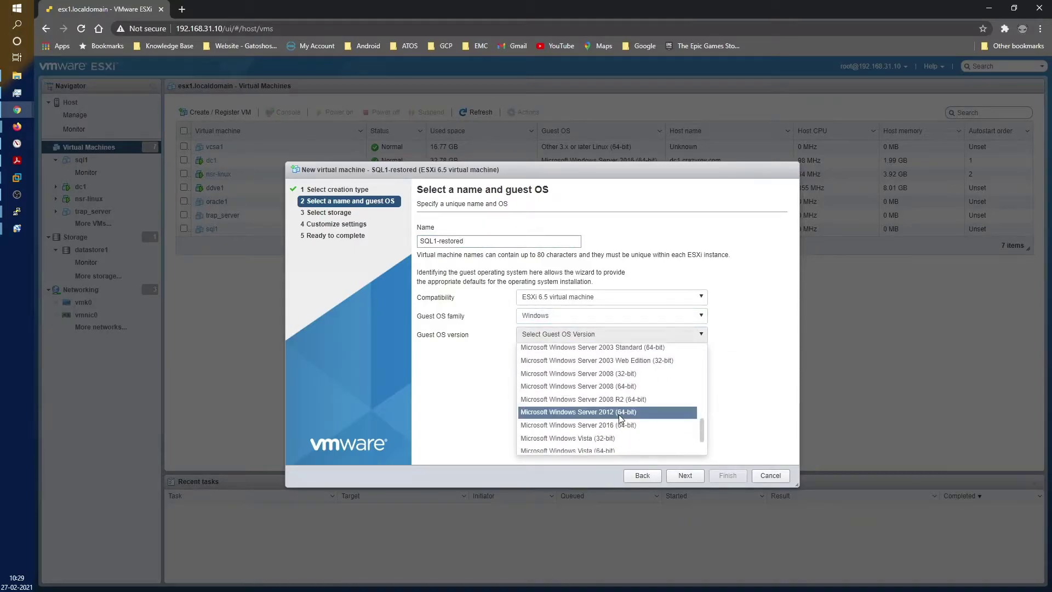
pyautogui.click(620, 425)
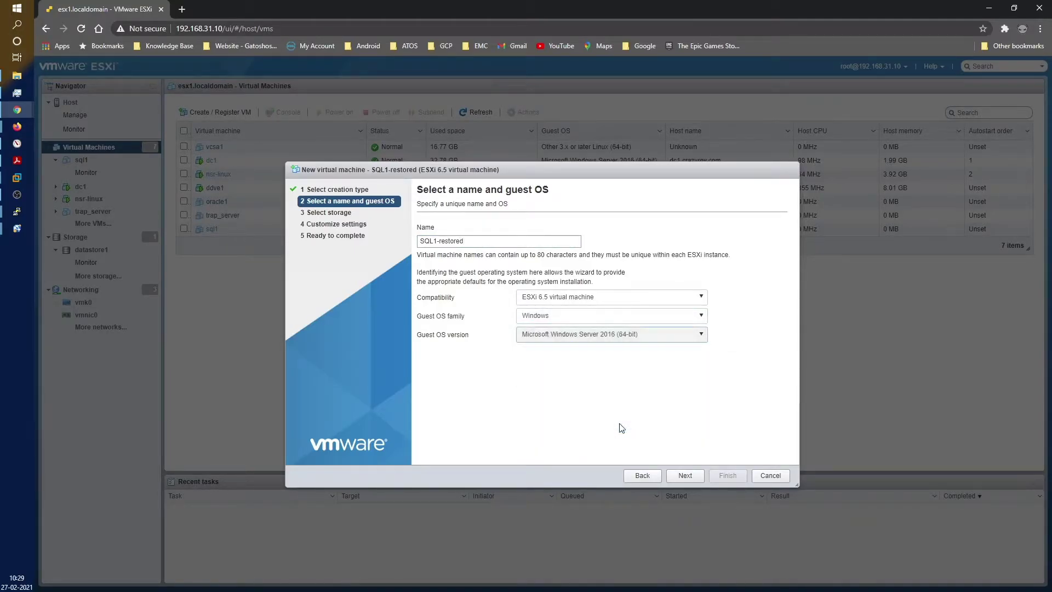
pyautogui.click(682, 477)
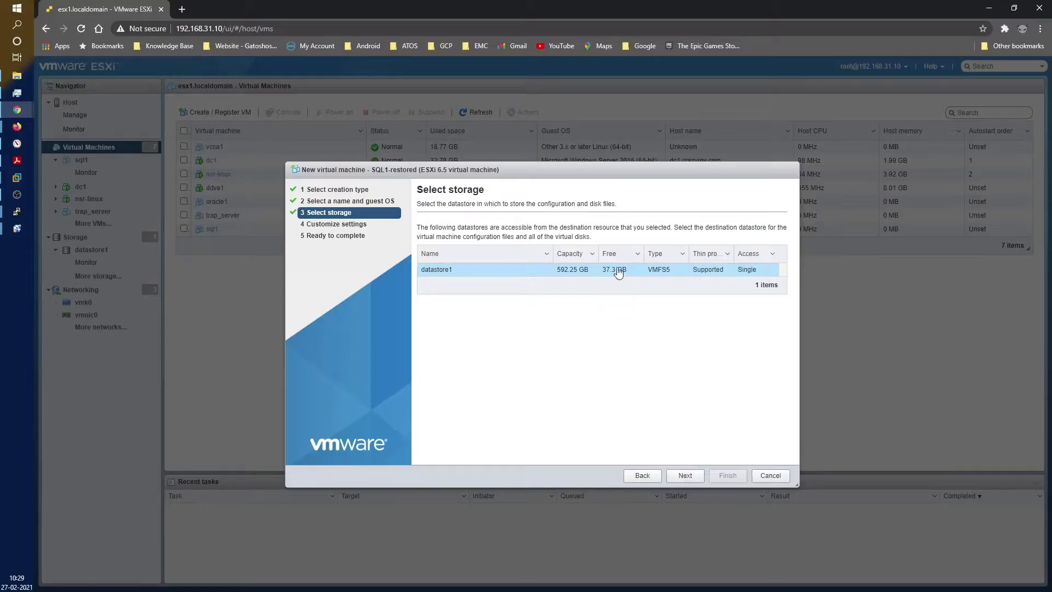
# Move past storage to Customize settings and review the Hard disk 1 details
pyautogui.click(681, 477)
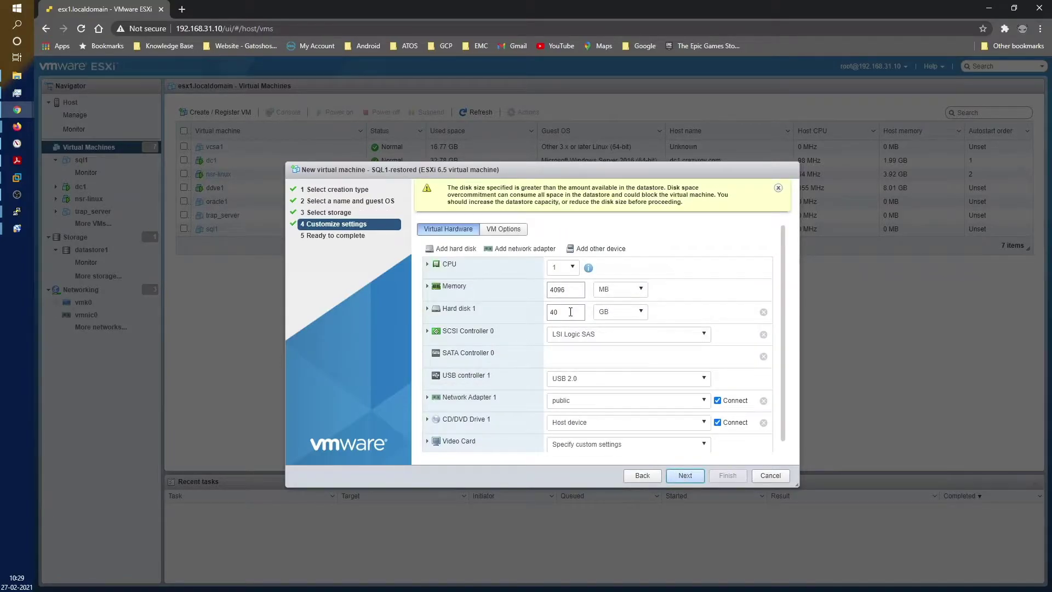
pyautogui.click(427, 309)
pyautogui.scroll(-1, 697, 337)
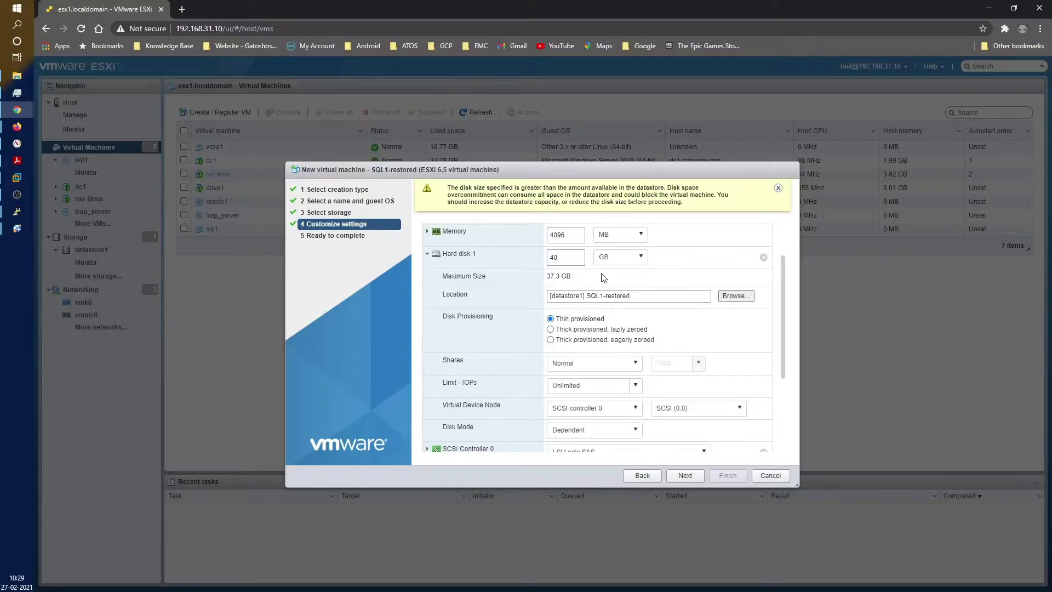
pyautogui.scroll(1, 604, 279)
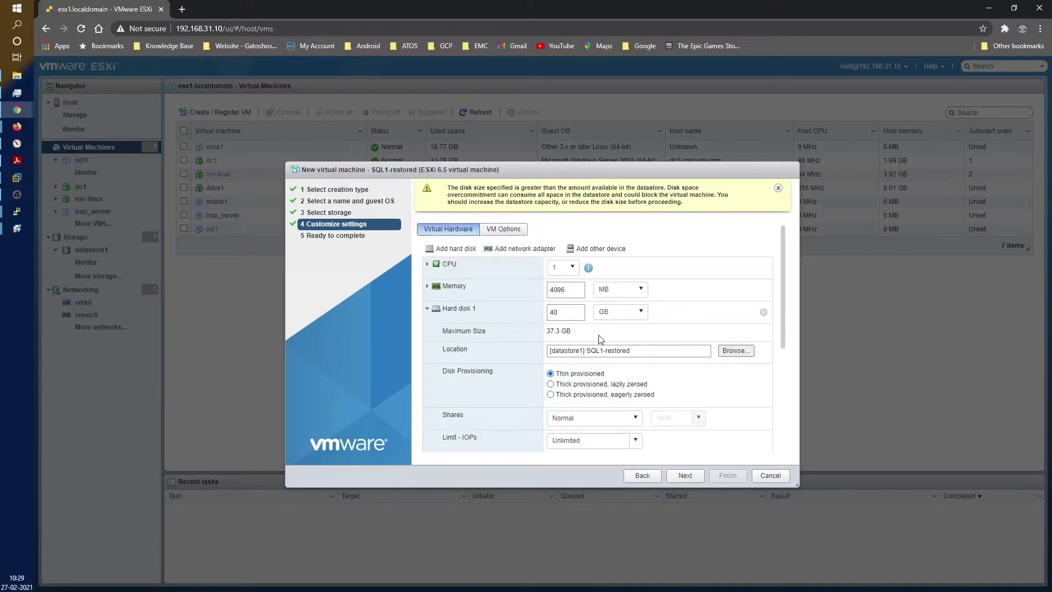
pyautogui.scroll(-2, 600, 339)
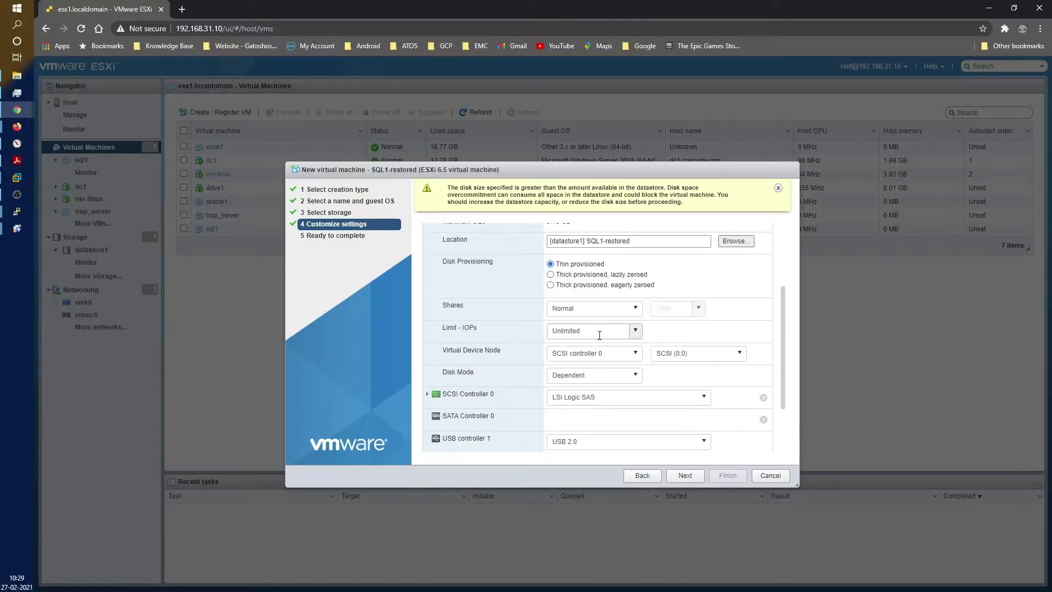
pyautogui.scroll(-1, 495, 390)
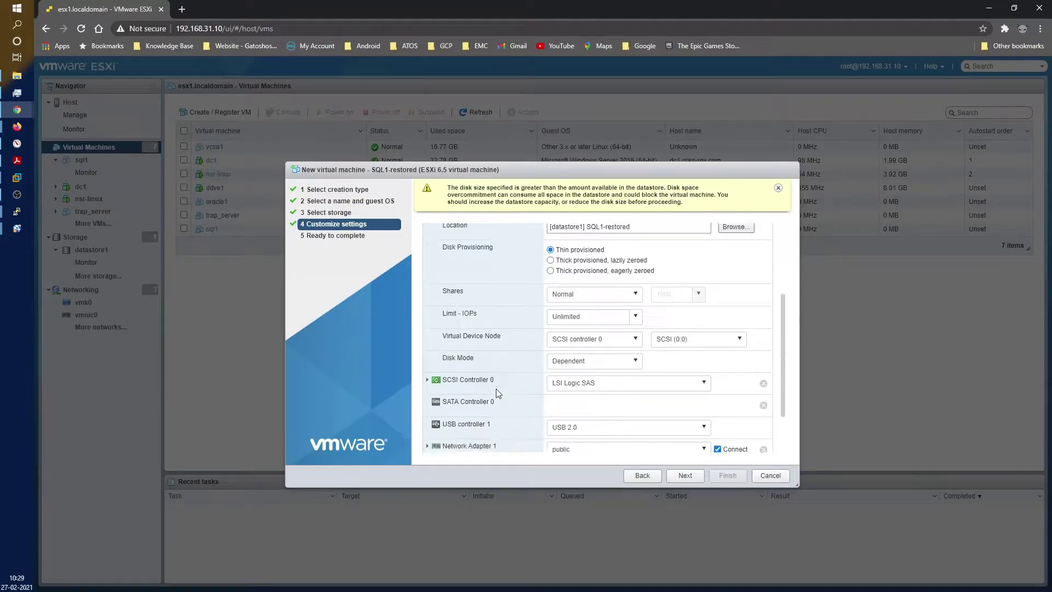
pyautogui.scroll(3, 485, 372)
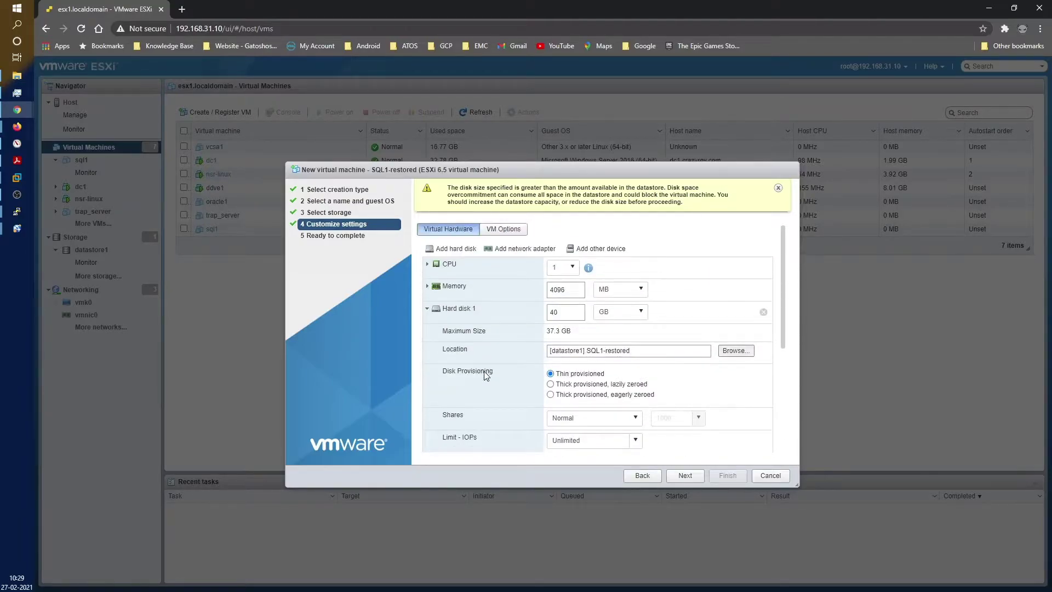
pyautogui.scroll(-1, 485, 370)
pyautogui.scroll(-2, 485, 371)
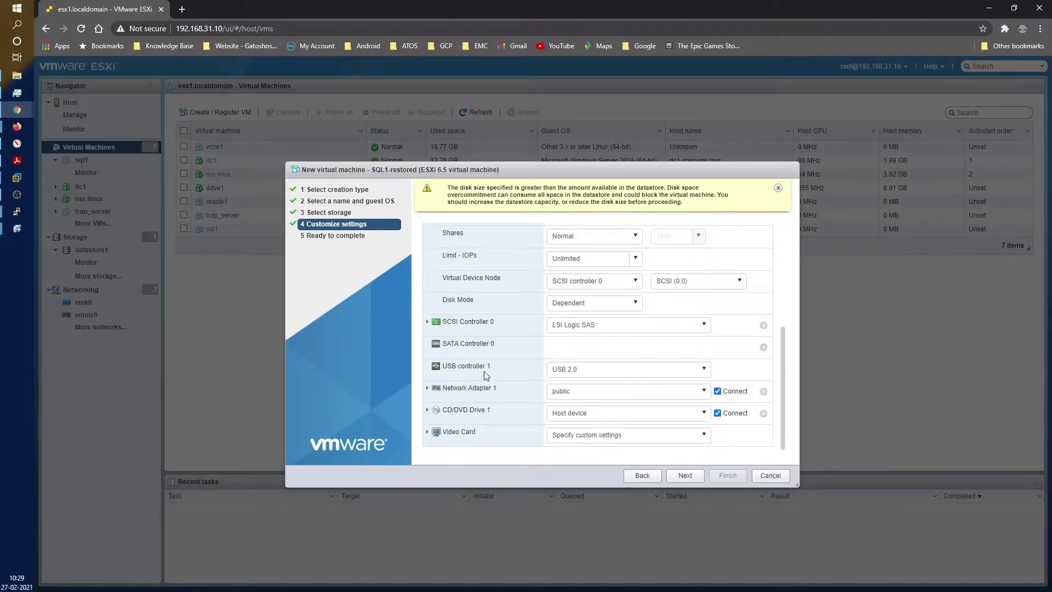
# Connect Network Adapter 1 to VM Network
pyautogui.click(427, 389)
pyautogui.scroll(-1, 630, 392)
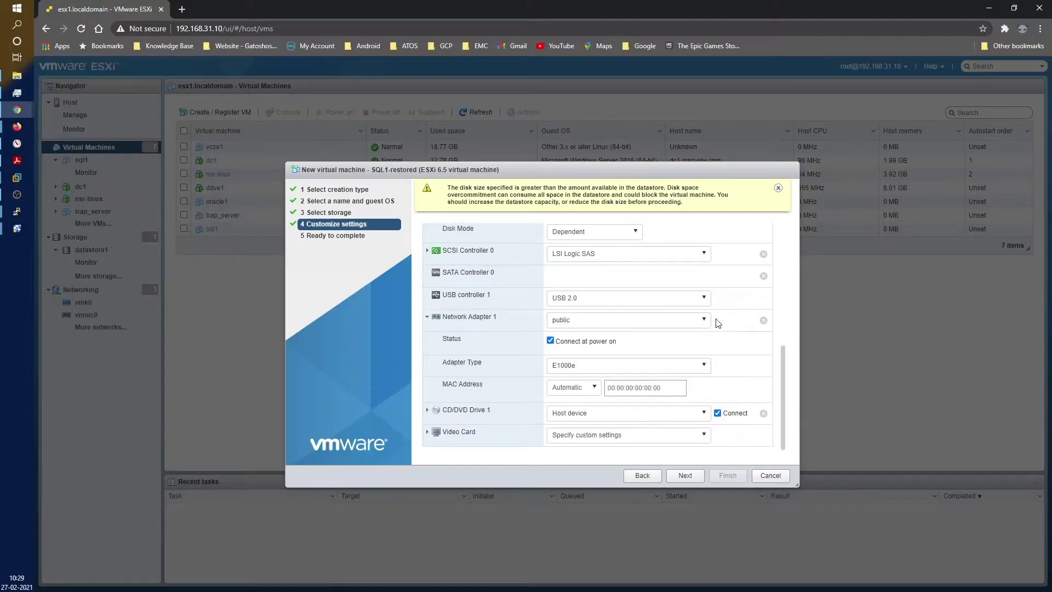
pyautogui.click(705, 326)
pyautogui.click(693, 346)
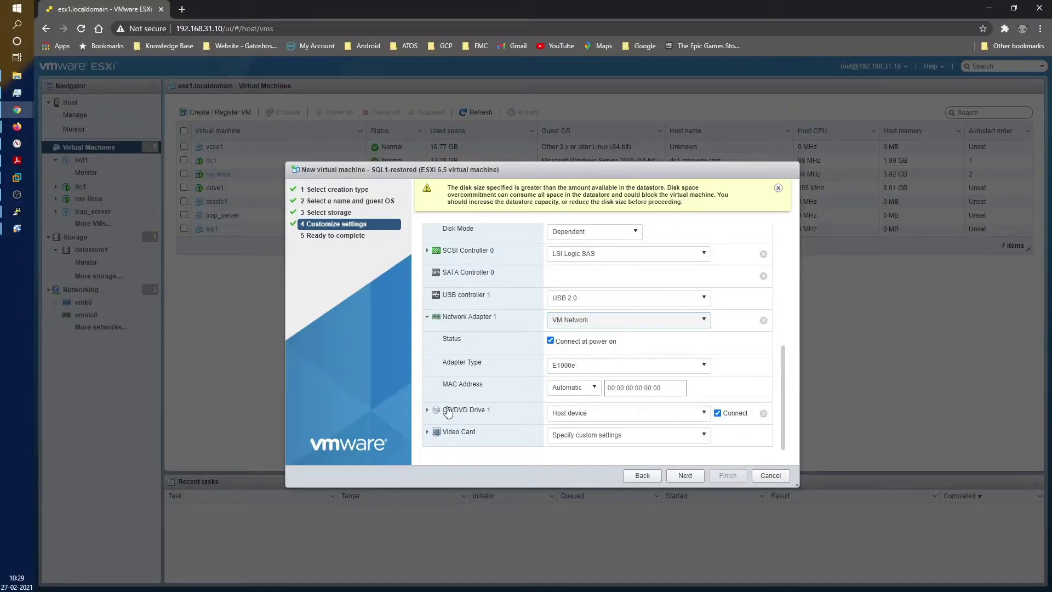
# Expand CD/DVD Drive 1 and bring up its source choices
pyautogui.click(428, 411)
pyautogui.scroll(-3, 567, 408)
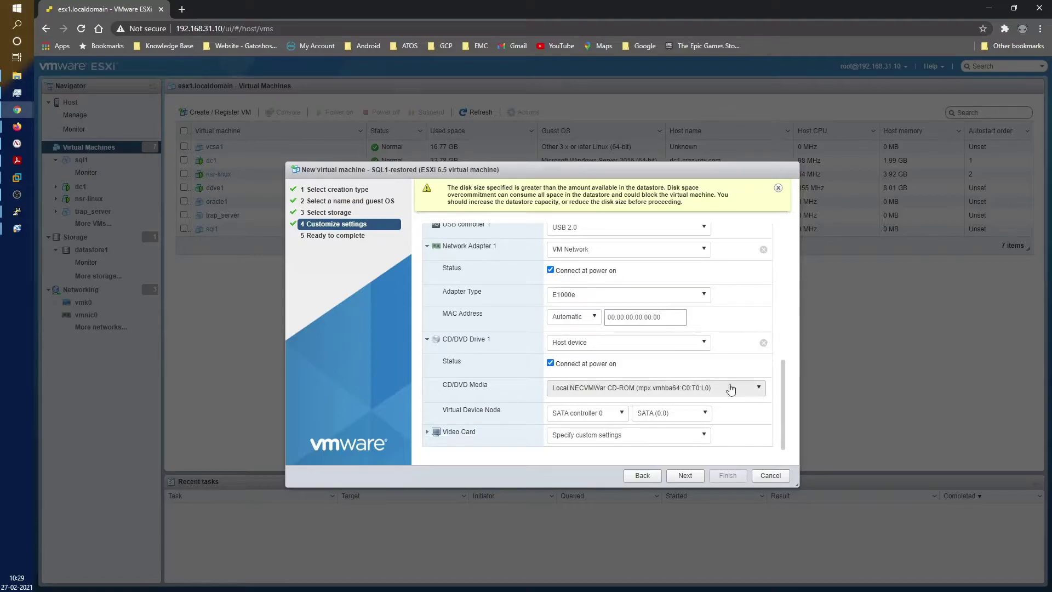
pyautogui.click(597, 347)
# Mount NetWorker_19.4.0.25_Windows_BMR_Wizard_x64_WinPE_10.iso from datastore1's ISO folder as the Datastore ISO file
pyautogui.click(593, 369)
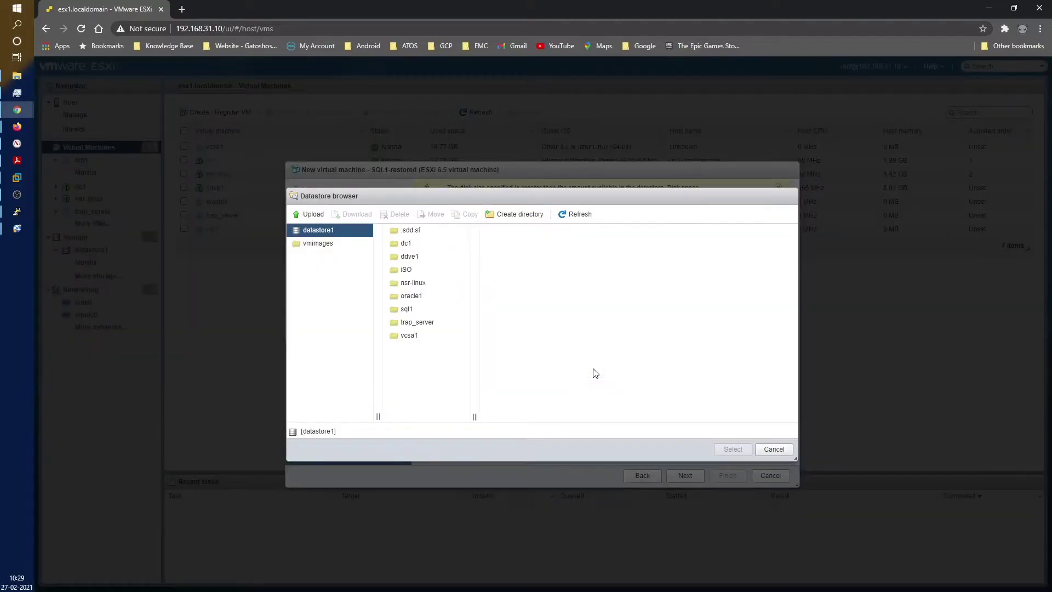
pyautogui.click(406, 269)
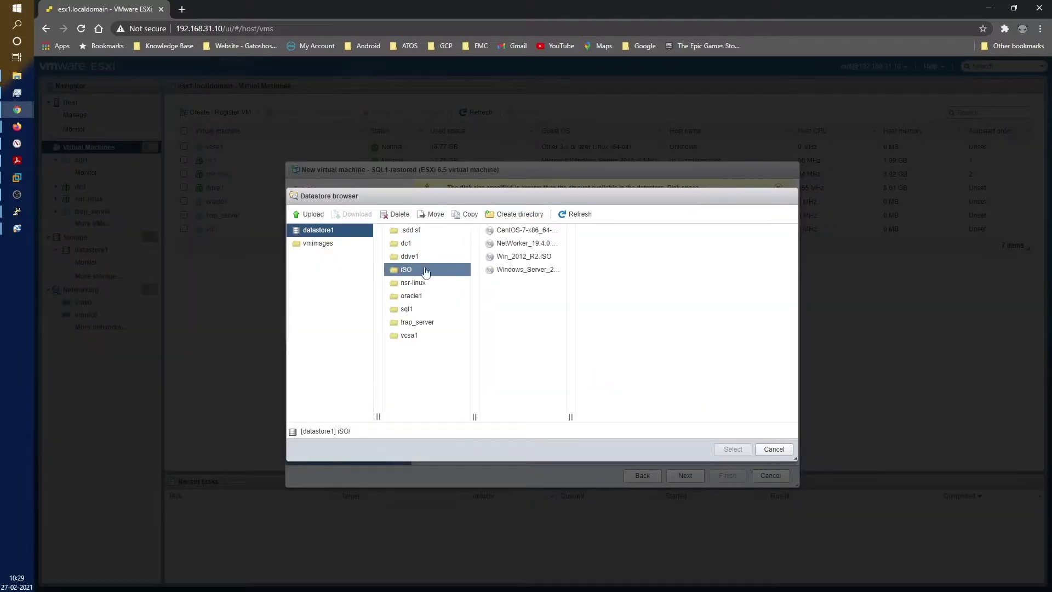
pyautogui.click(535, 247)
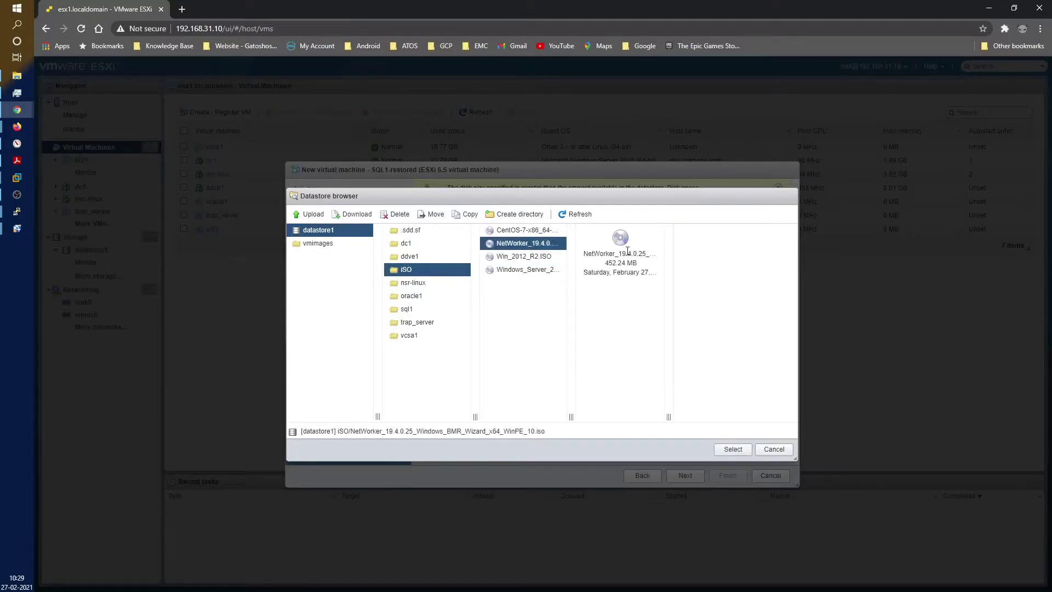
pyautogui.click(743, 451)
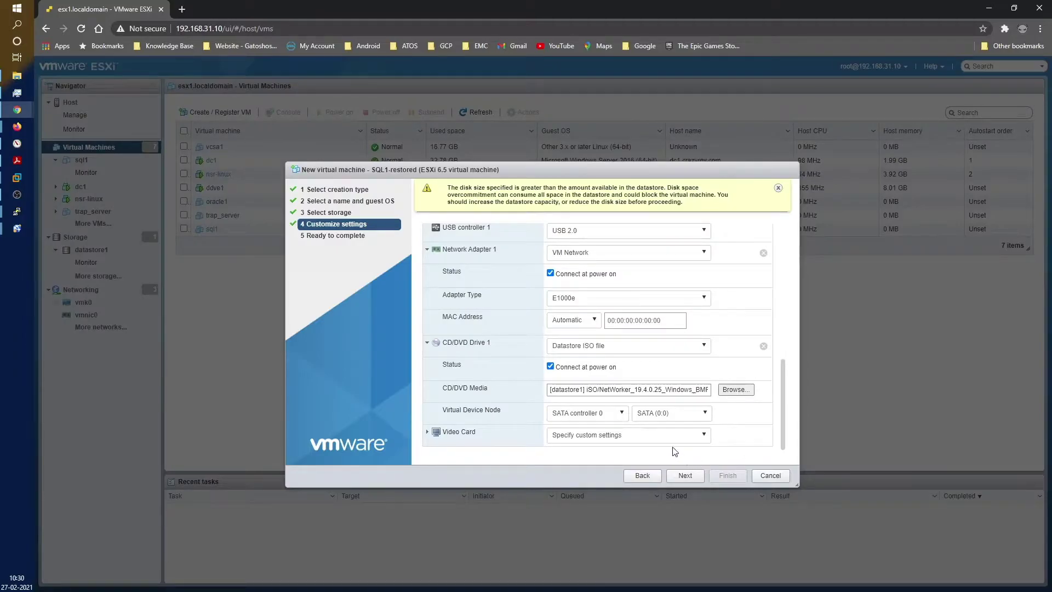
# Review the Ready to complete summary for SQL1-restored and finish creating the VM
pyautogui.click(679, 472)
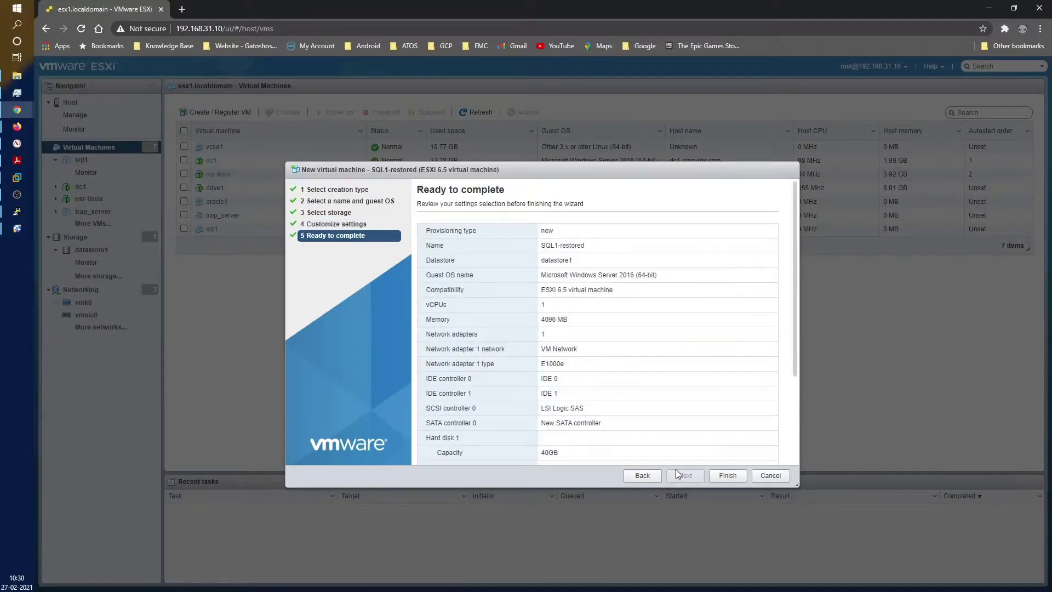
pyautogui.scroll(-1, 569, 313)
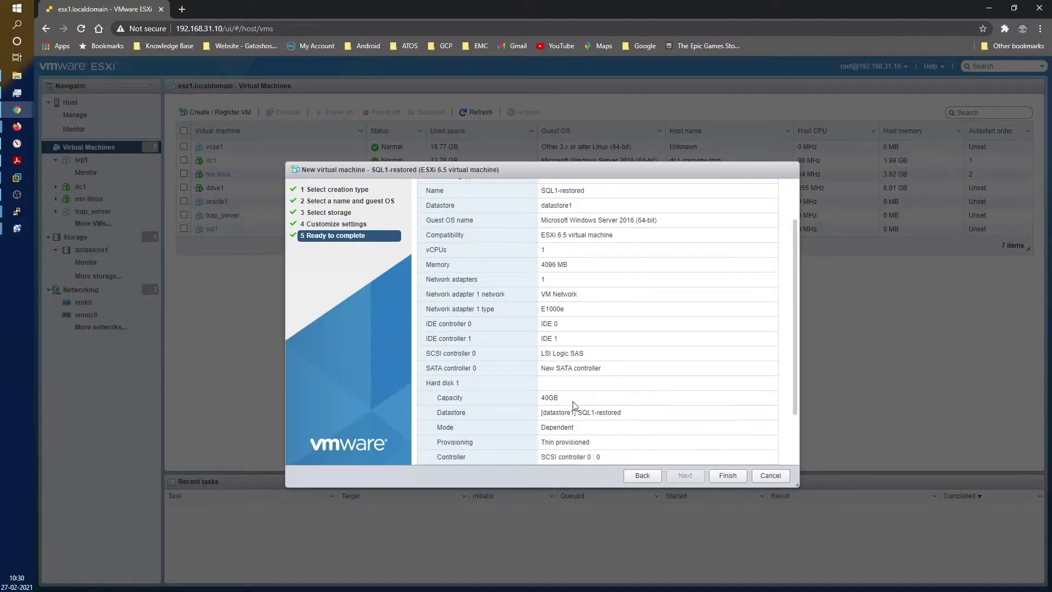
pyautogui.scroll(1, 576, 406)
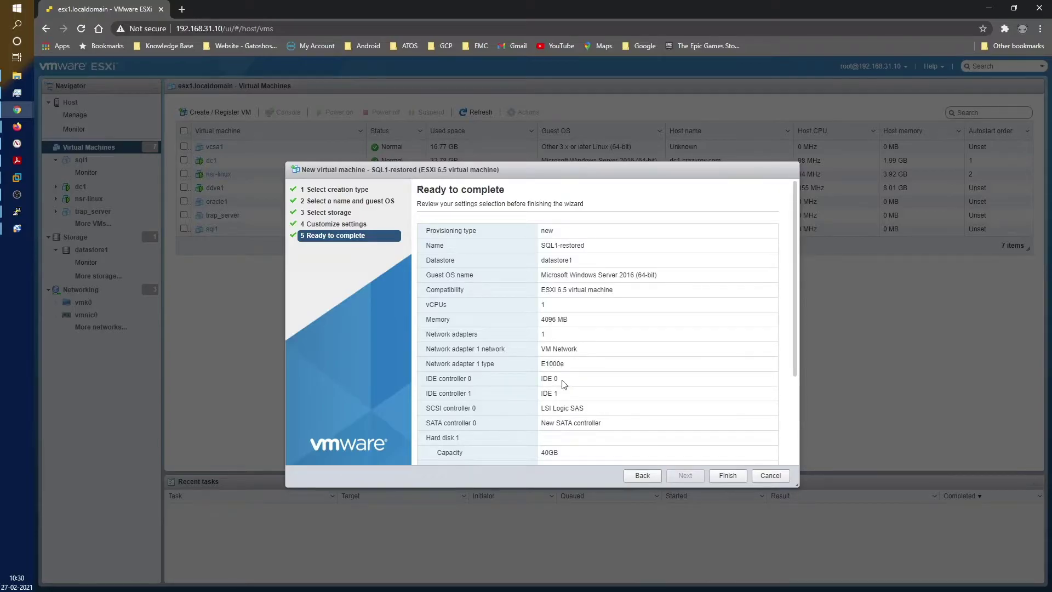
pyautogui.scroll(-1, 564, 384)
pyautogui.scroll(-2, 564, 384)
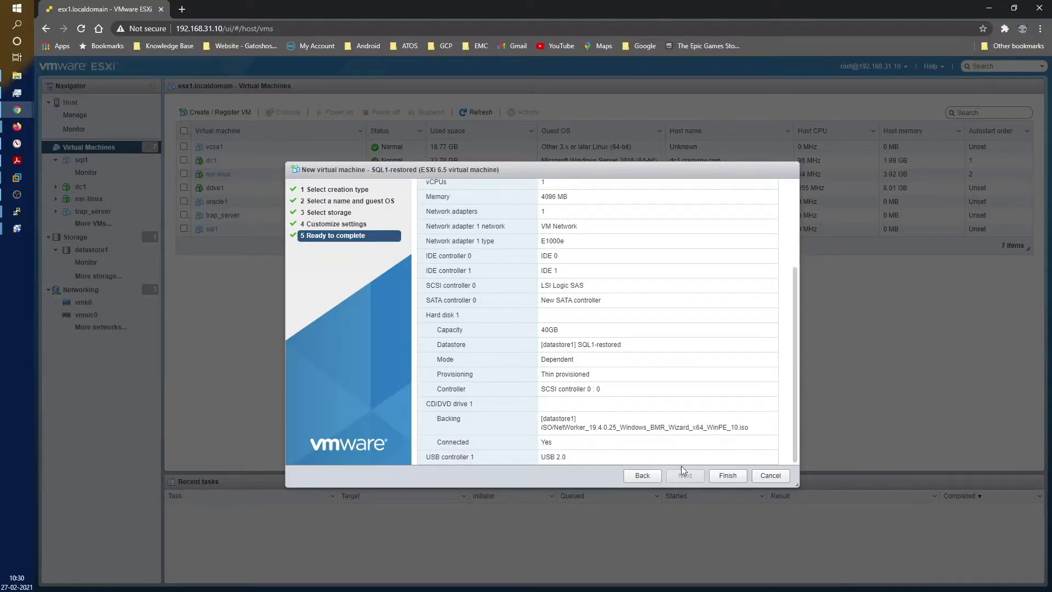
pyautogui.click(728, 476)
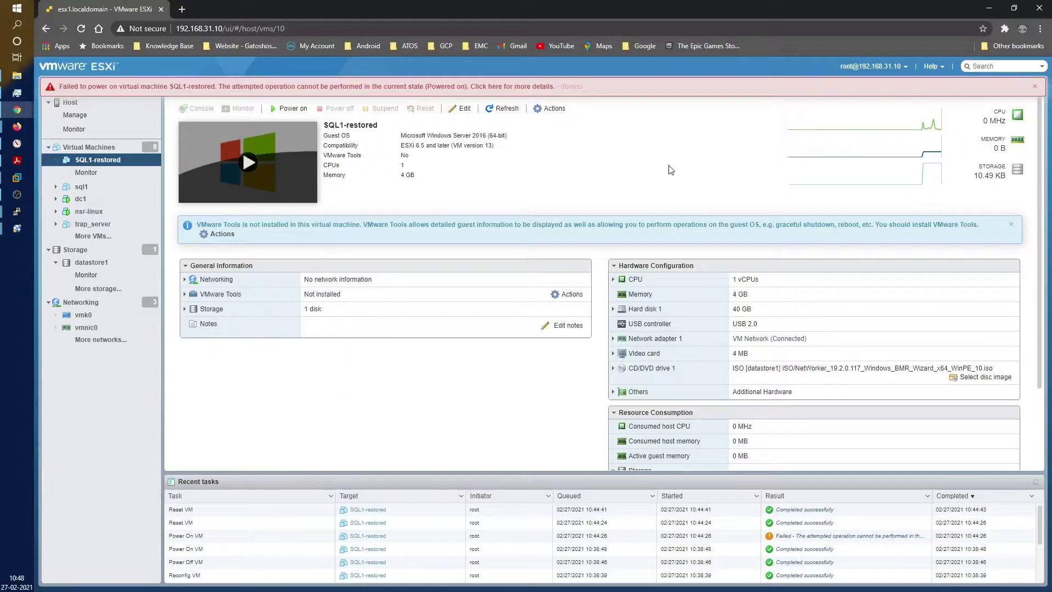
# Expand SQL1-restored's Storage details and open its console to watch it boot the BMR wizard
pyautogui.click(185, 308)
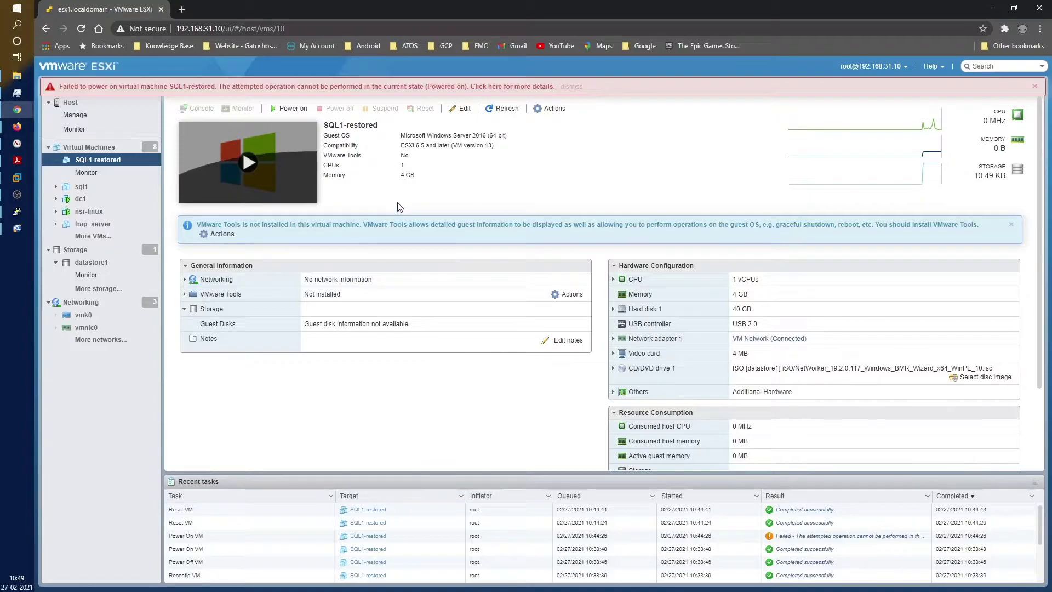
pyautogui.click(255, 170)
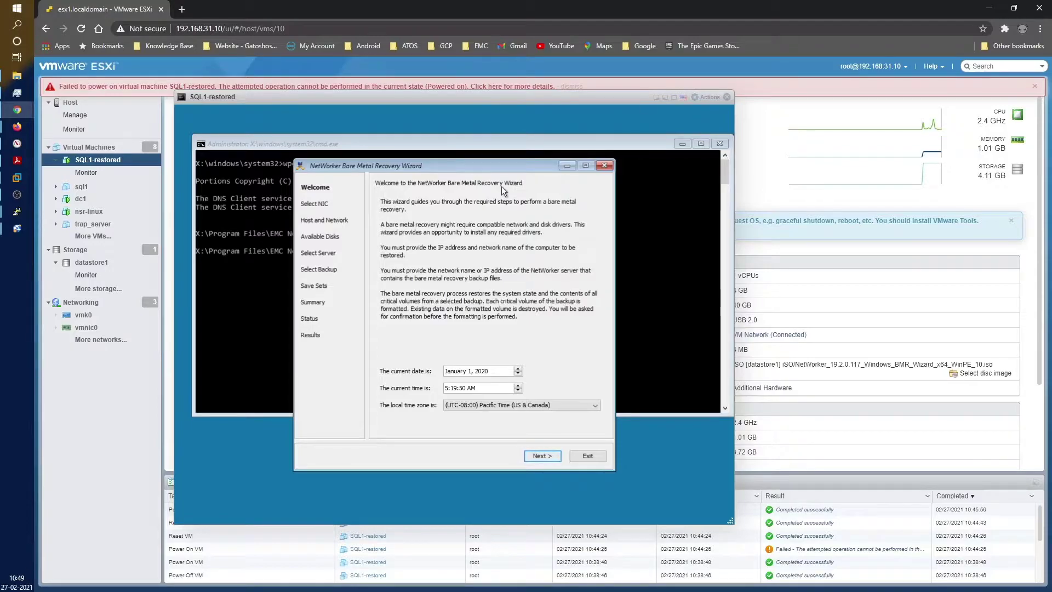
# Move the recovery wizard window aside and enter 2272021 in the date field
pyautogui.moveTo(485, 166); pyautogui.dragTo(537, 150)
pyautogui.click(523, 356)
pyautogui.press('Left')
pyautogui.write('227')
pyautogui.write('2021')
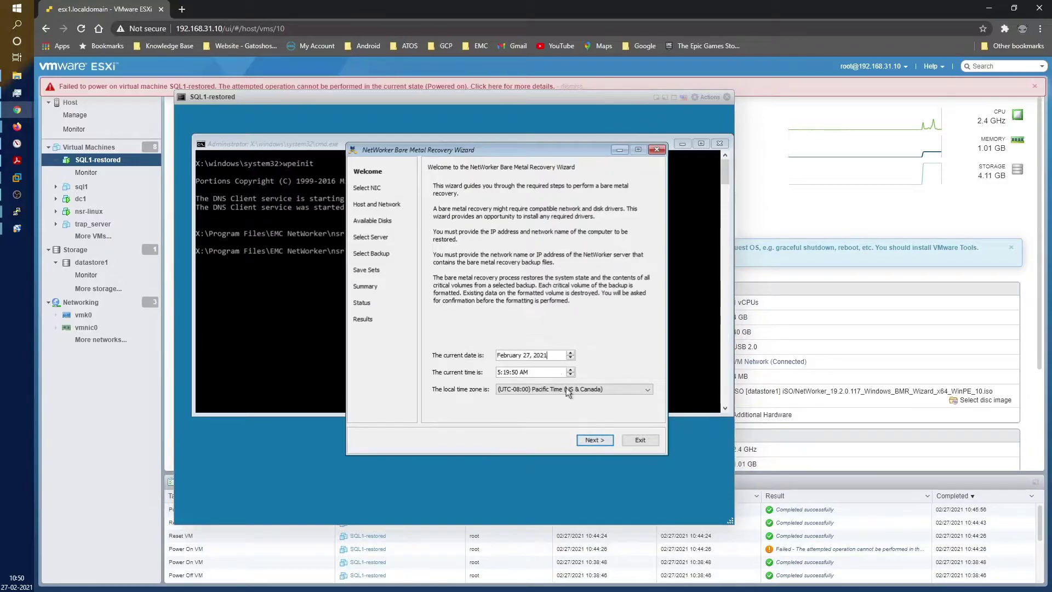
# Choose the (UTC+05:30) Chennai, Kolkata, Mumbai, New Delhi time zone and continue
pyautogui.click(585, 393)
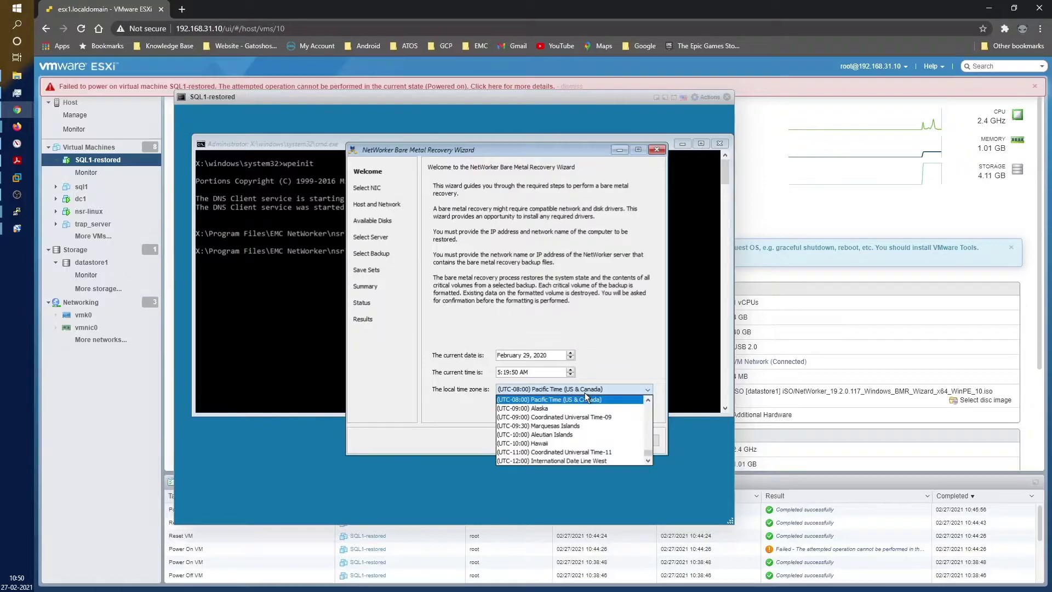
pyautogui.scroll(10, 586, 444)
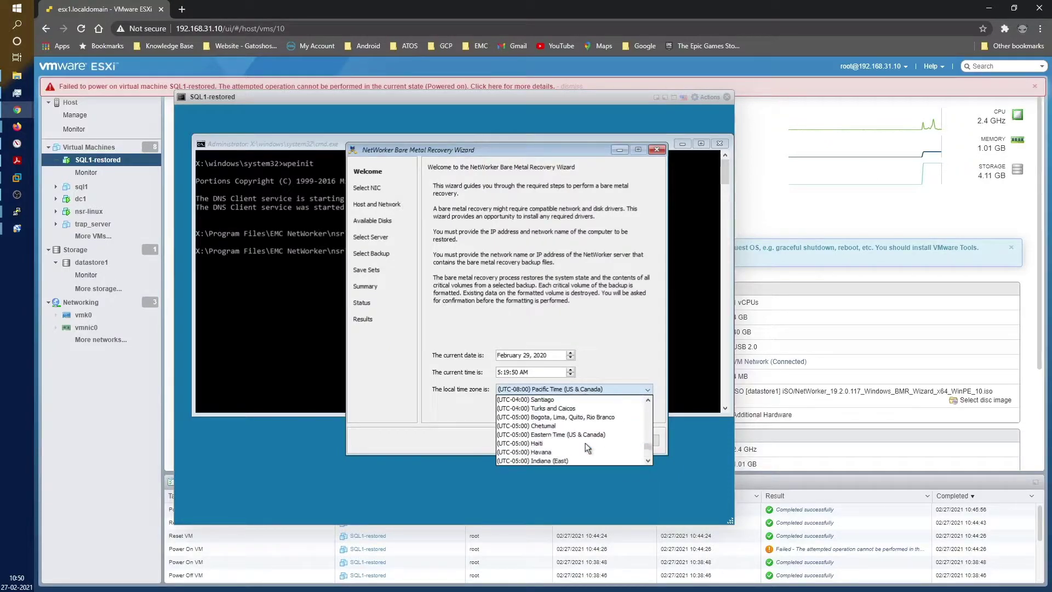
pyautogui.scroll(5, 586, 442)
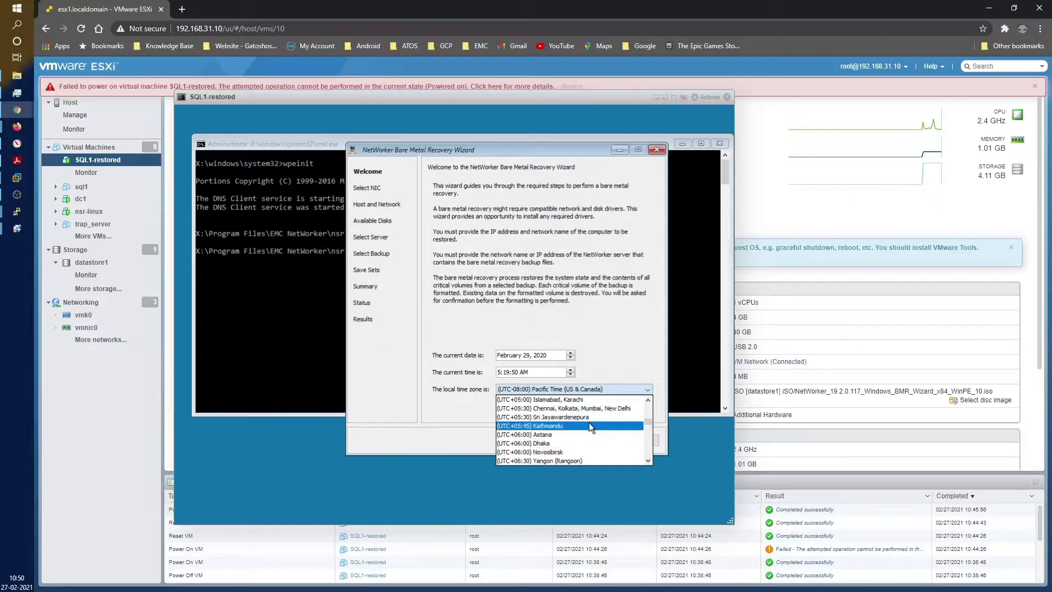
pyautogui.click(594, 408)
pyautogui.click(597, 439)
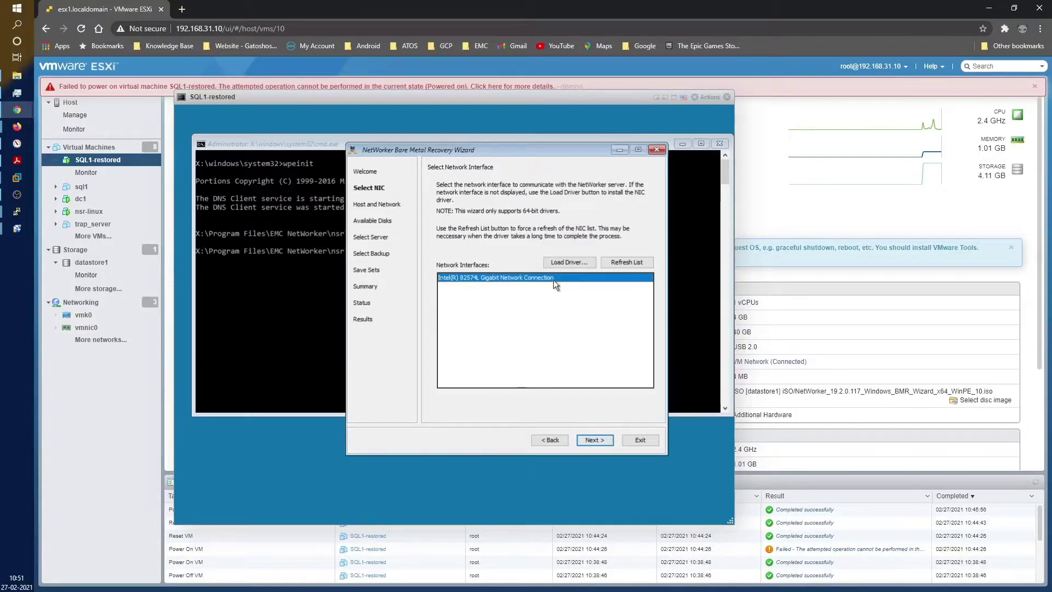
# Keep the Intel(R) 82574L Gigabit Network Connection and go on to network configuration
pyautogui.click(598, 440)
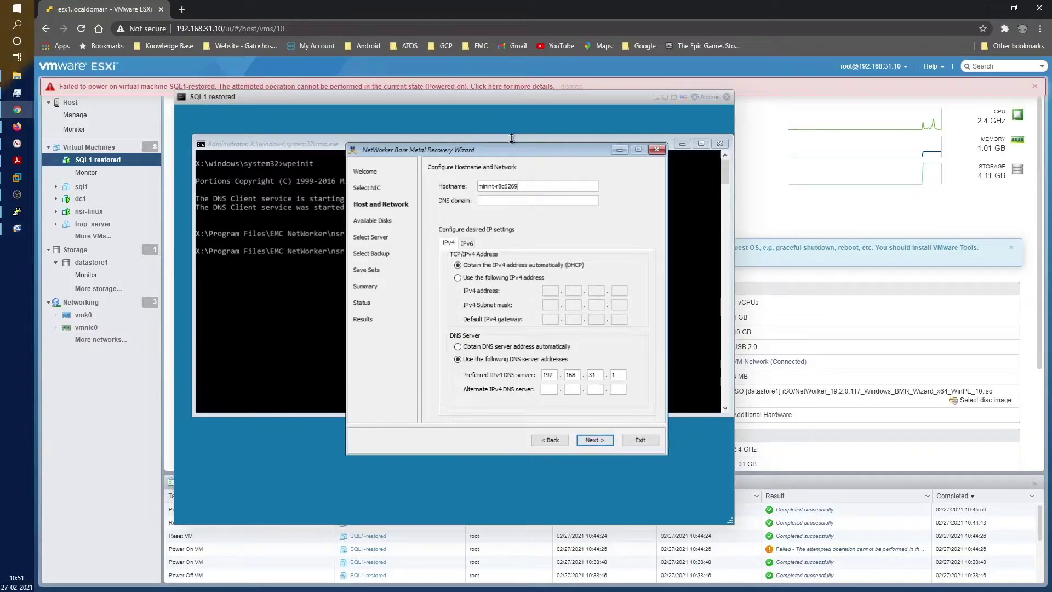
# Set the hostname to sql1 and the DNS domain to crazyrov.com
pyautogui.doubleClick(514, 186)
pyautogui.write('sql1')
pyautogui.press('Tab')
pyautogui.write('crazyrov.com')
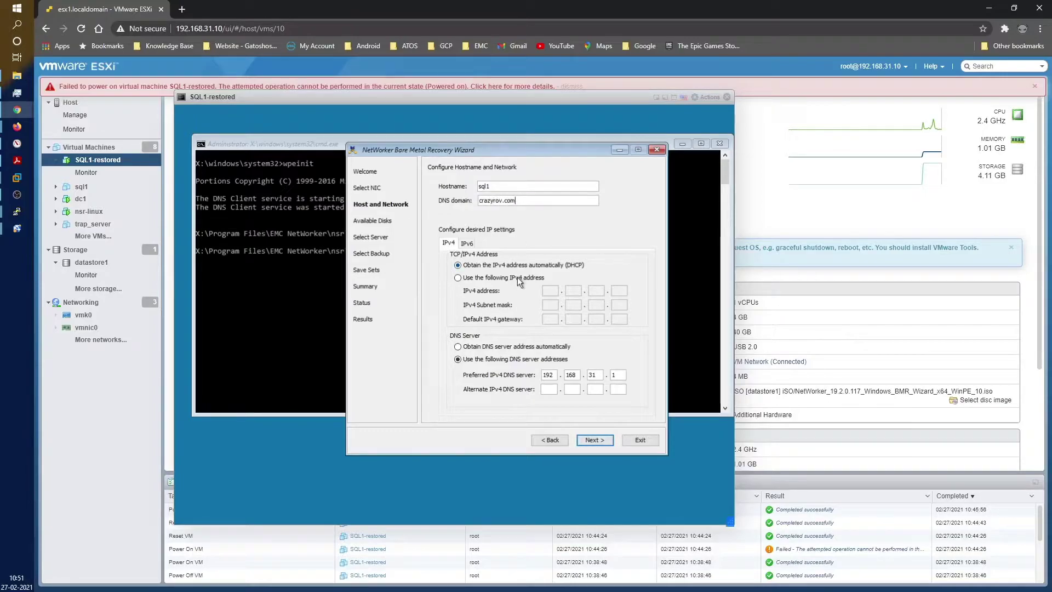
# Assign static IP 192.168.31.21/255.255.255.0, gateway 192.168.31.1 and DNS 192.168.31.20
pyautogui.click(519, 279)
pyautogui.click(550, 289)
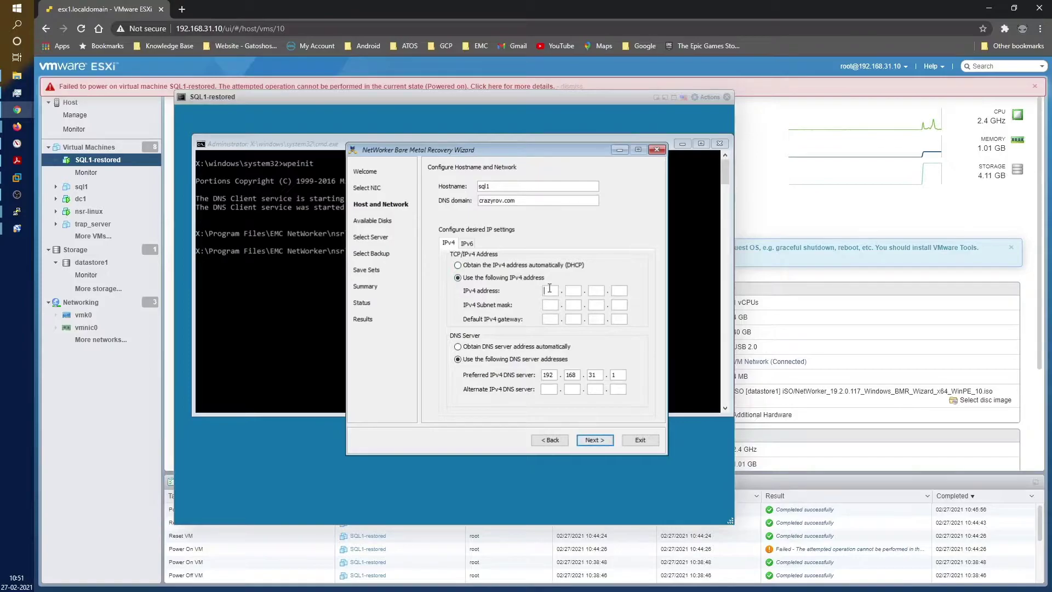
pyautogui.write('192168312125525252550192')
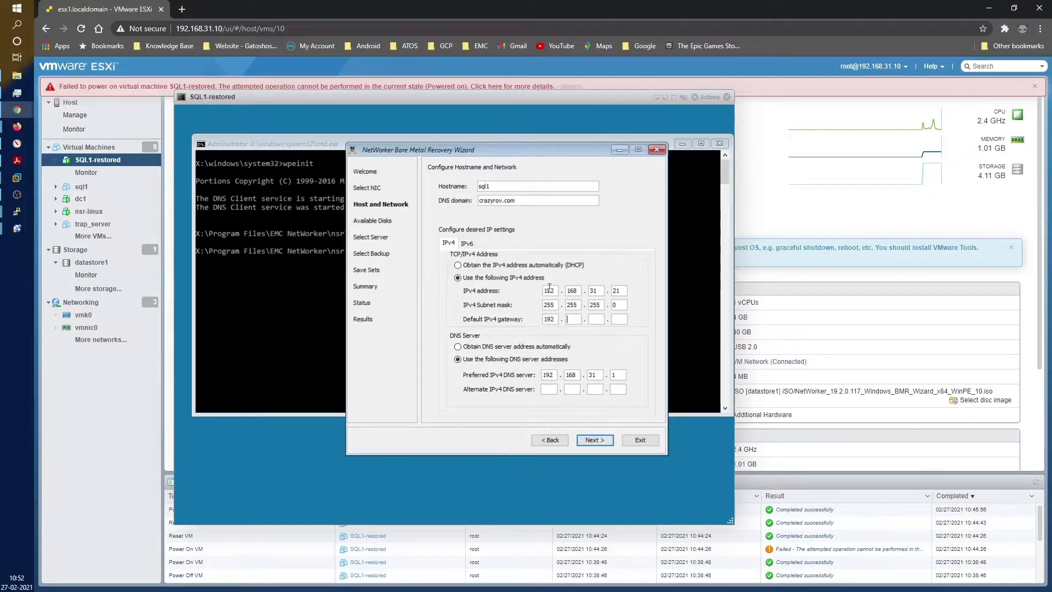
pyautogui.write('168')
pyautogui.write('31.1')
pyautogui.press('Tab')
pyautogui.press('Tab')
pyautogui.write('192.168.31.20')
# Enter nsr-linux.crazyrov.com as the NetWorker server and proceed to the available backups list
pyautogui.click(600, 441)
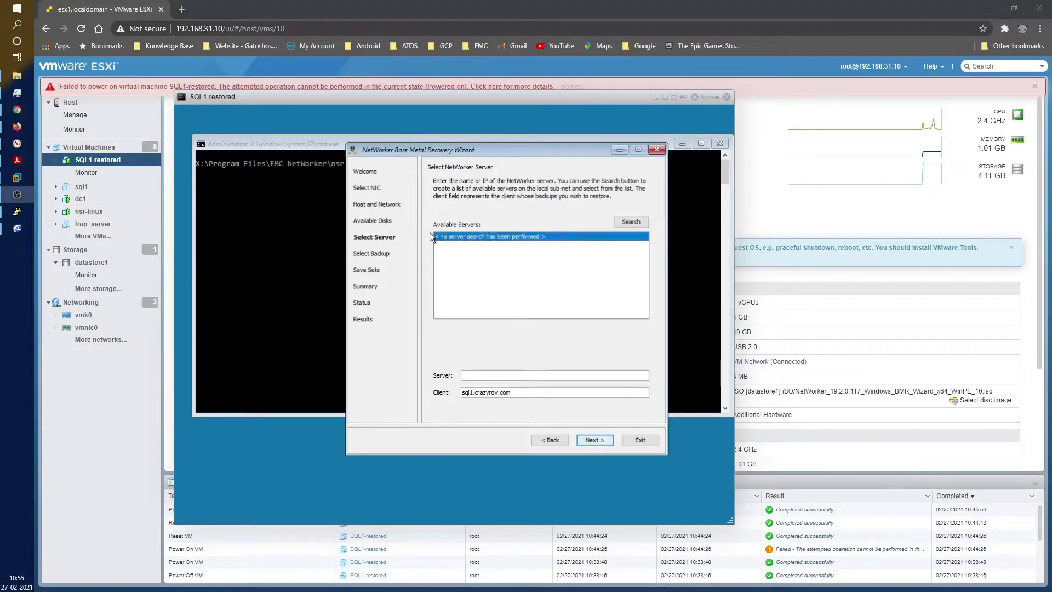
pyautogui.click(481, 376)
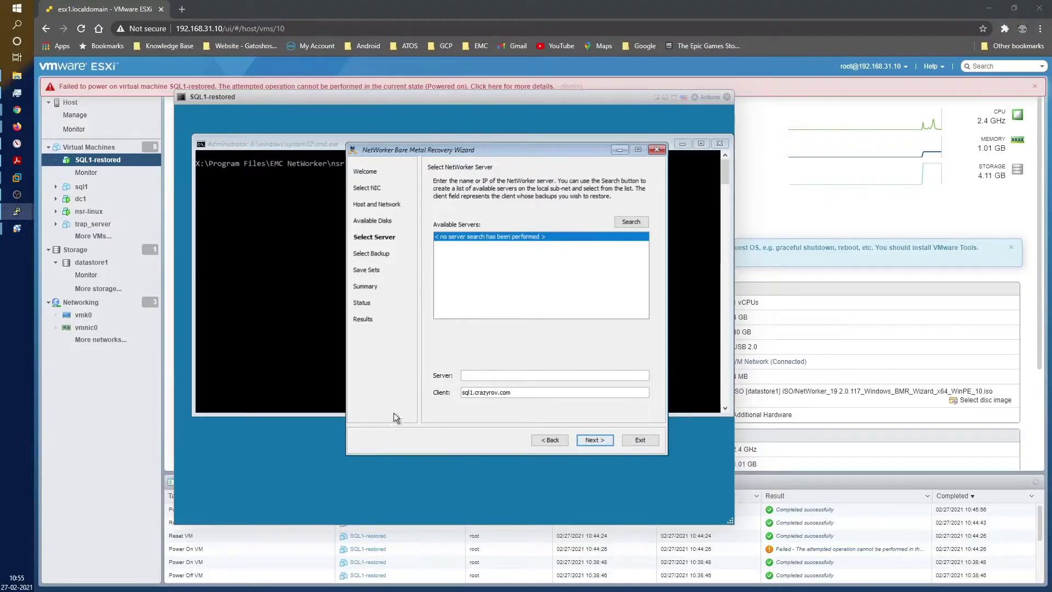
pyautogui.click(500, 375)
pyautogui.write('nsr-linux')
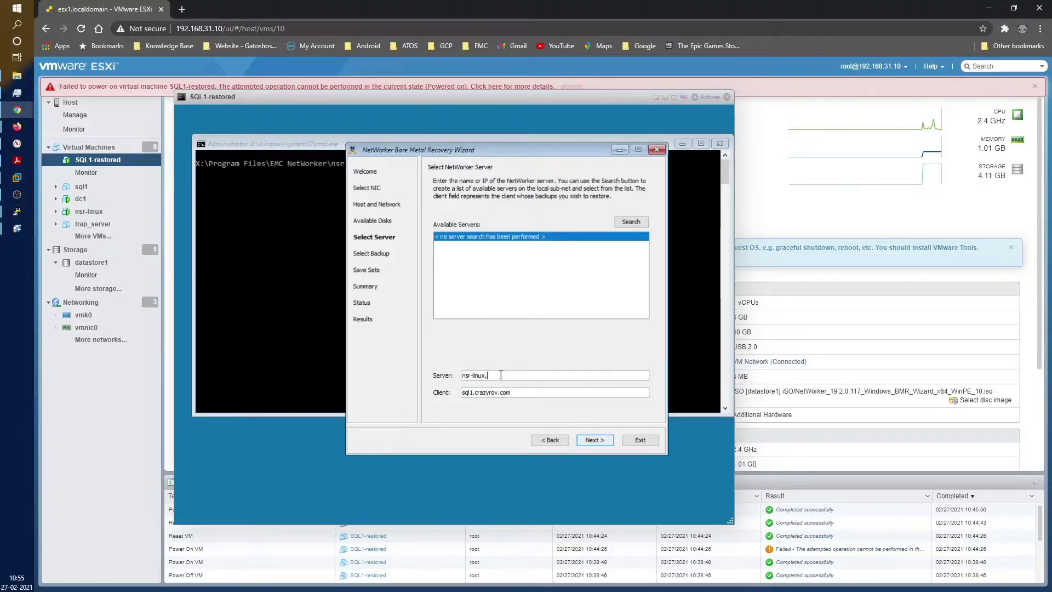
pyautogui.write('.crazyrov.com')
pyautogui.click(602, 442)
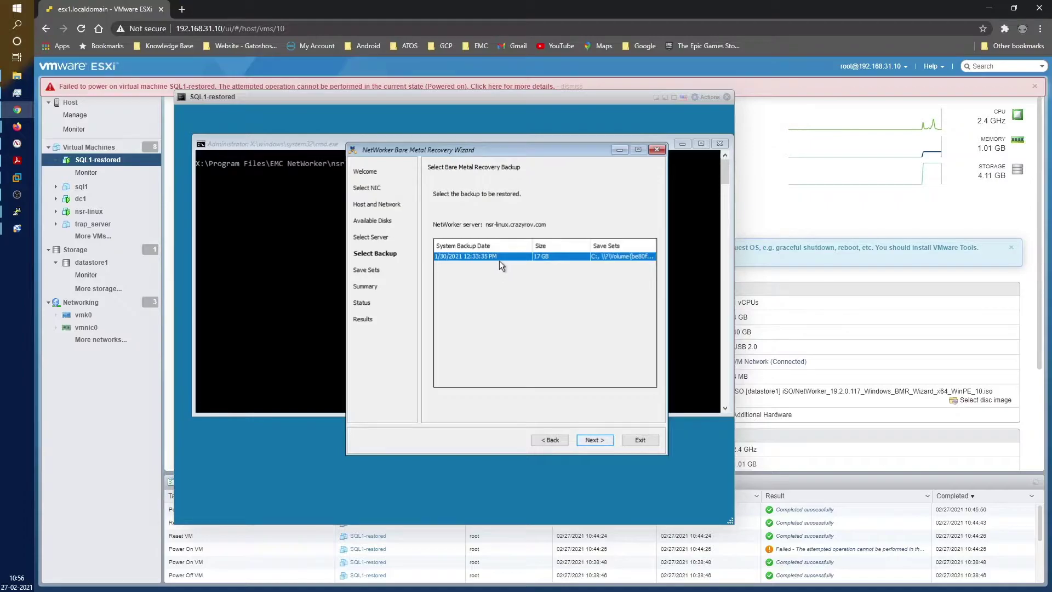
# Keep the 1/30/2021 12:33:35 PM system backup selected and continue to the save sets
pyautogui.click(588, 442)
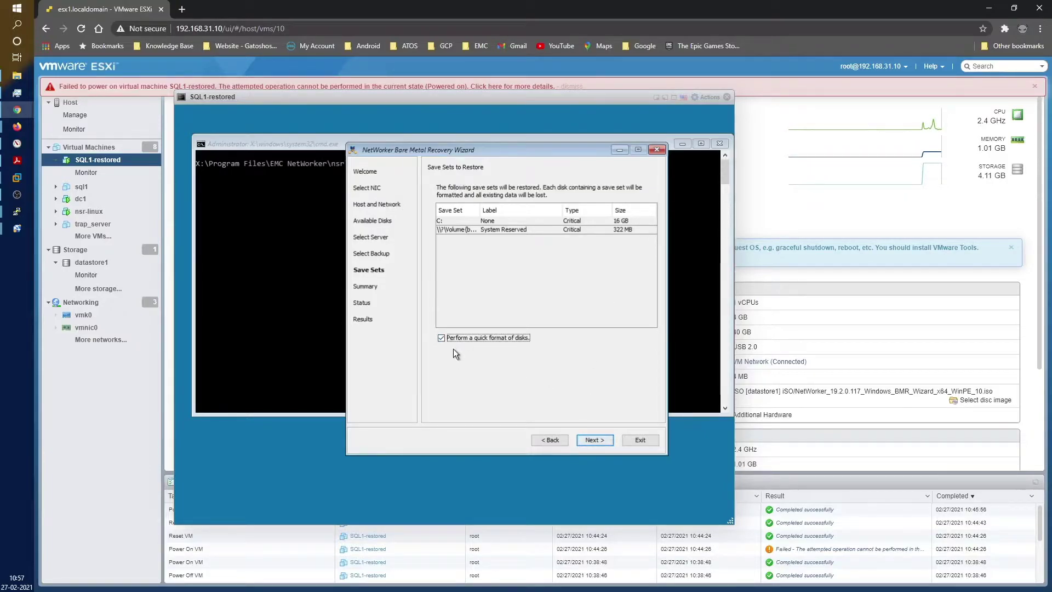
# Accept the C: and System Reserved save sets with quick disk format and continue to the Summary
pyautogui.click(597, 442)
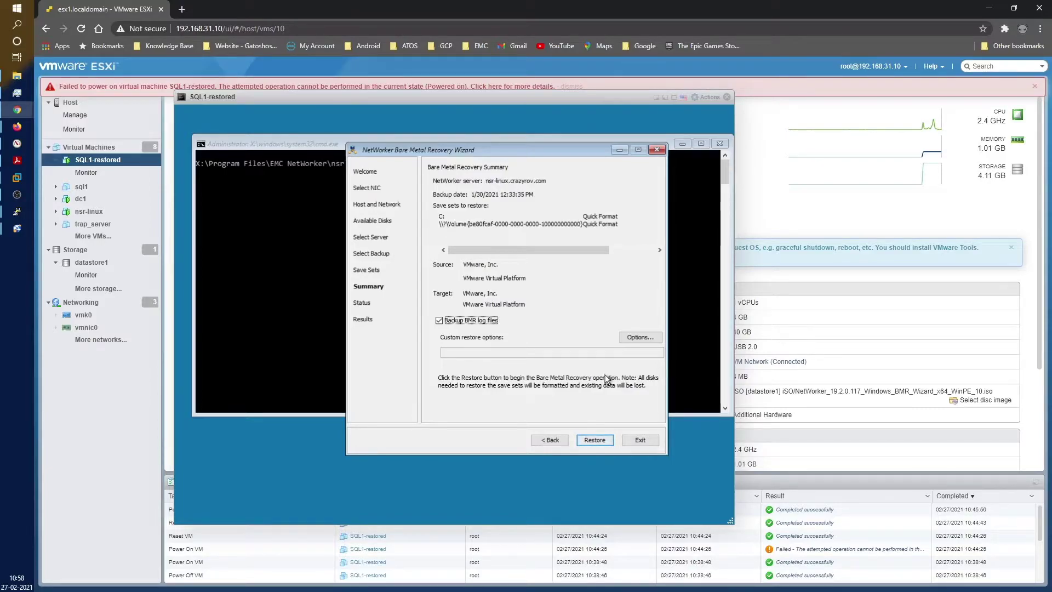
# Start the bare metal restore, confirming that the disks may be formatted
pyautogui.click(595, 440)
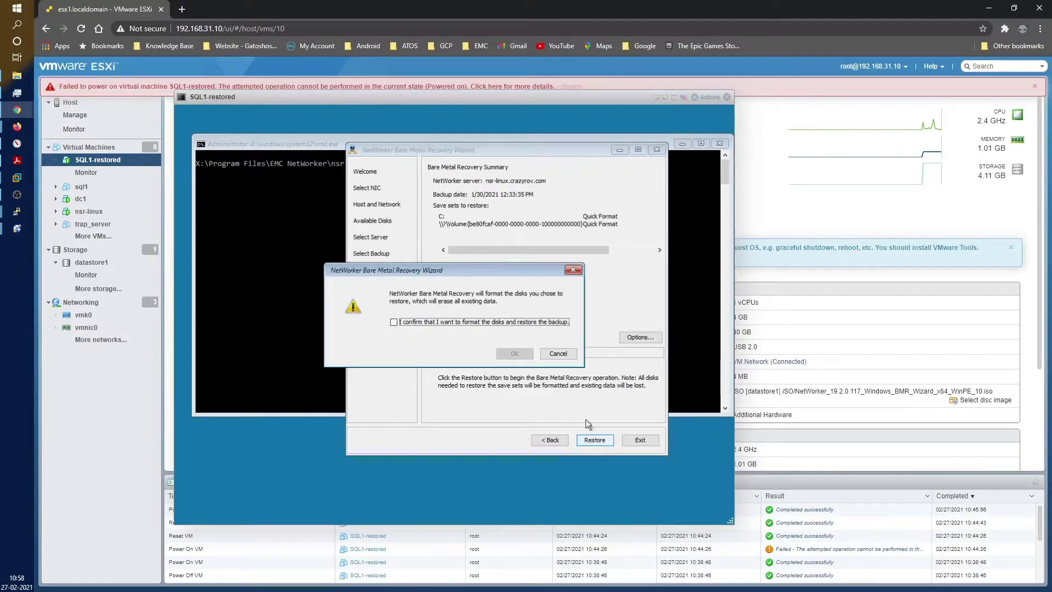
pyautogui.click(405, 321)
pyautogui.click(526, 357)
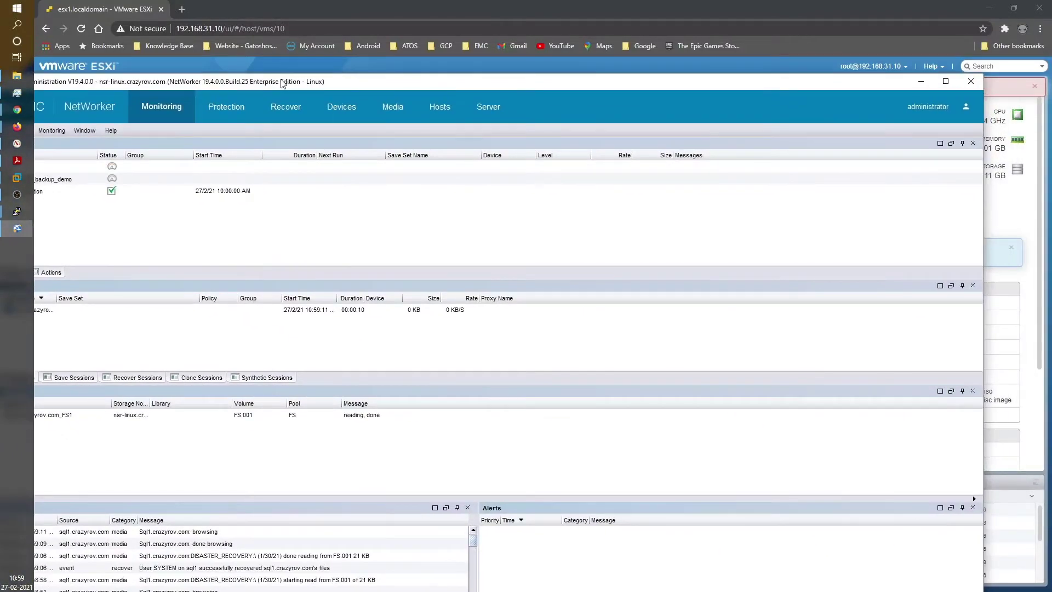
# Maximize NetWorker Administration and list only the recover sessions
pyautogui.doubleClick(376, 81)
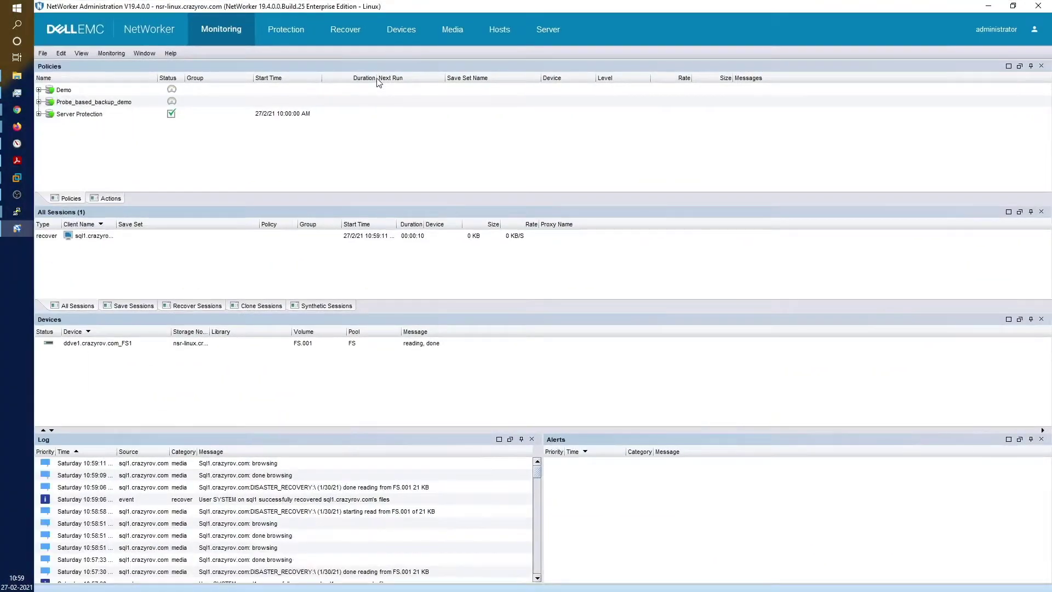
pyautogui.click(127, 308)
pyautogui.click(90, 305)
pyautogui.click(192, 308)
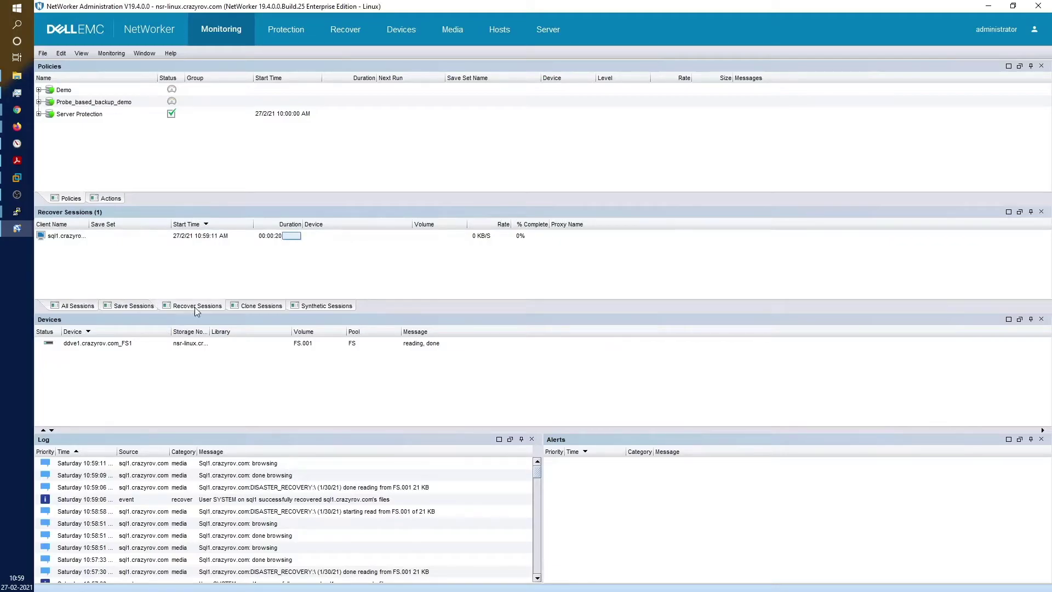
# Inspect the ddve1.crazyrov.com_FS1 device and the done-reading log entry, then check the console's restore progress
pyautogui.click(423, 345)
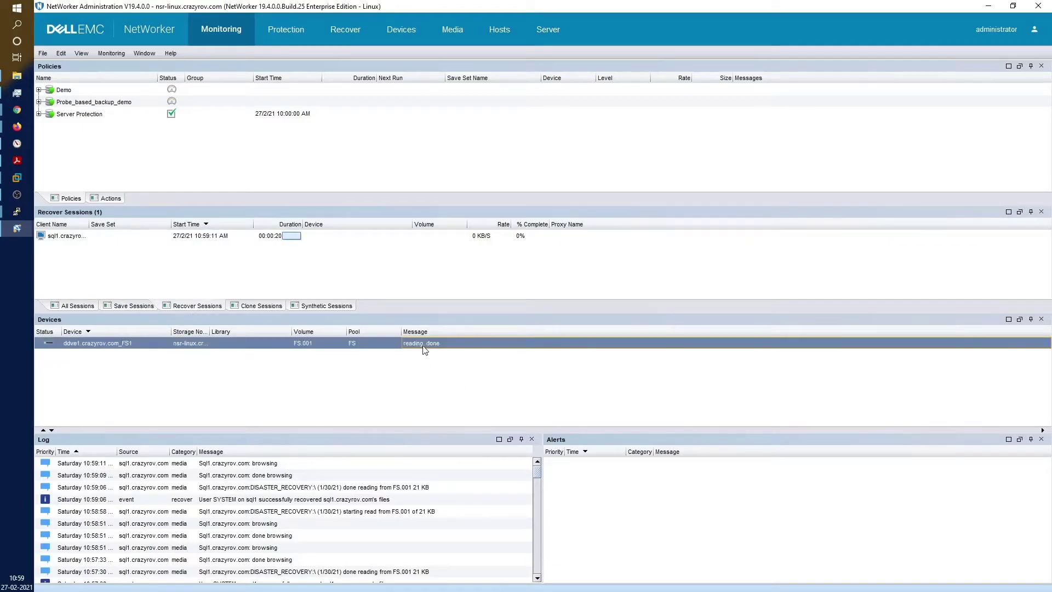
pyautogui.click(288, 491)
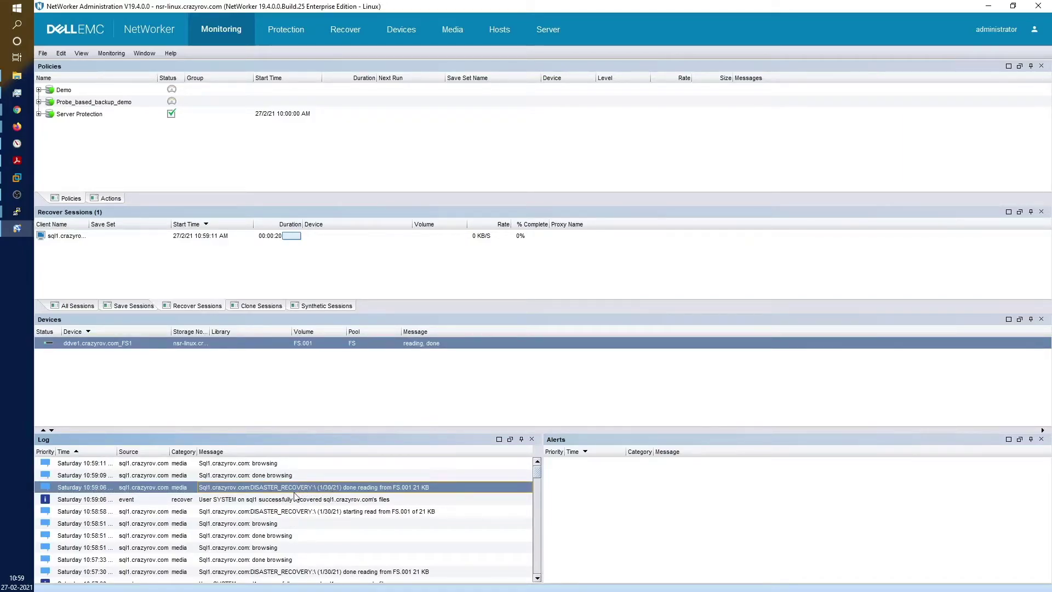
pyautogui.hotkey('alt', 'Tab')
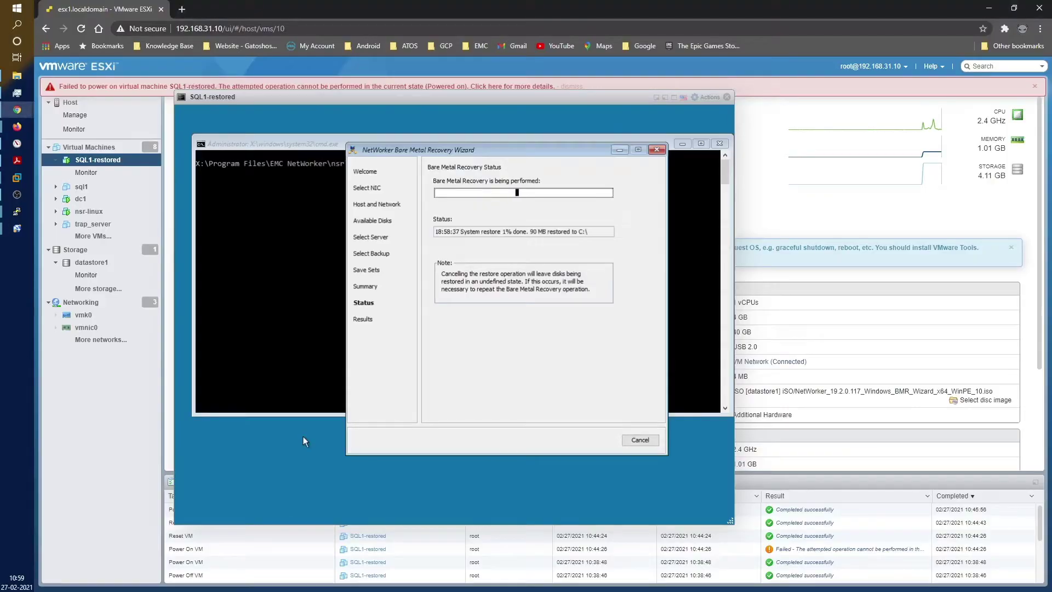
pyautogui.hotkey('alt', 'Tab')
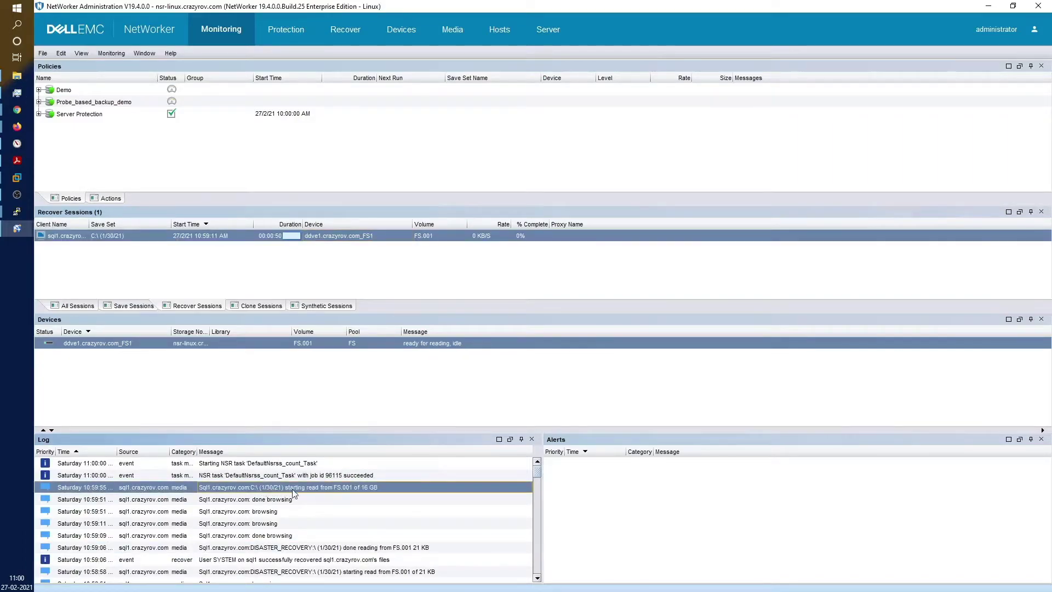
# Return to the ESXi console to see C: and System Reserved restored successfully
pyautogui.hotkey('alt', 'Tab')
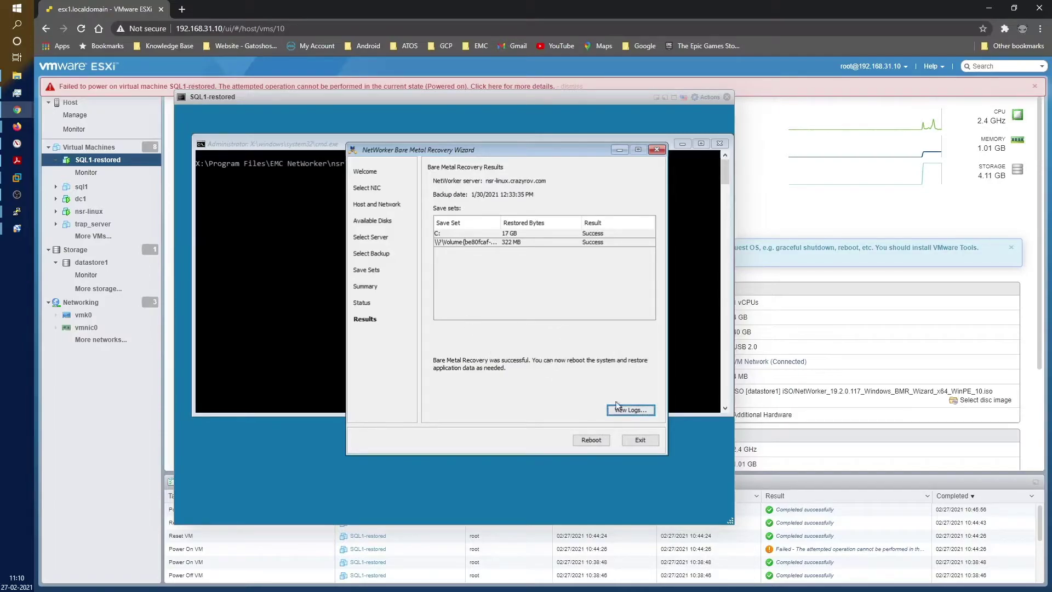
# Reboot SQL1-restored from the wizard and, once Windows is up, bring up the VM's Actions menu
pyautogui.click(593, 441)
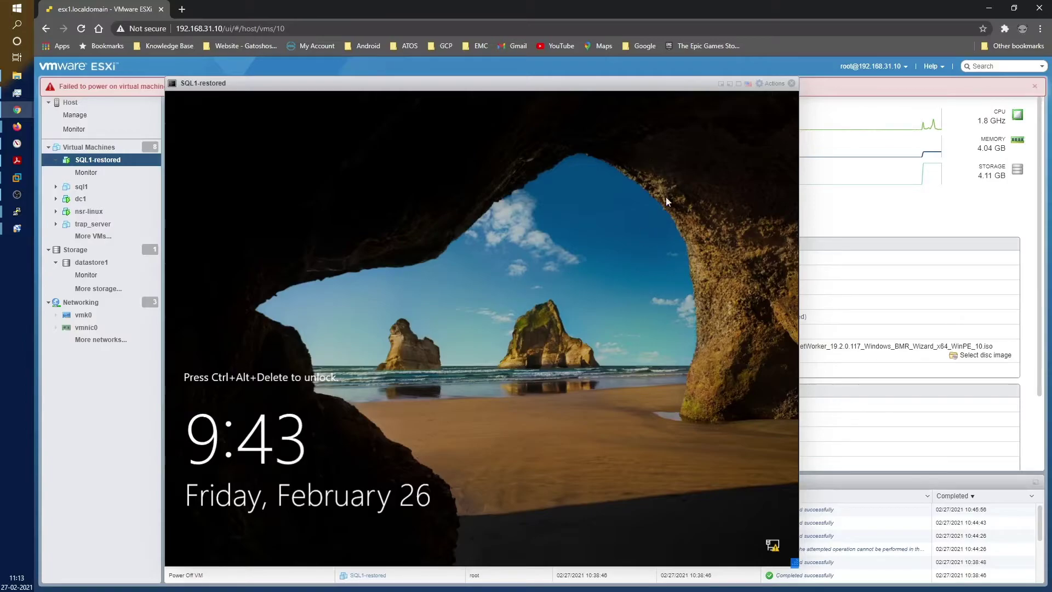
pyautogui.click(772, 83)
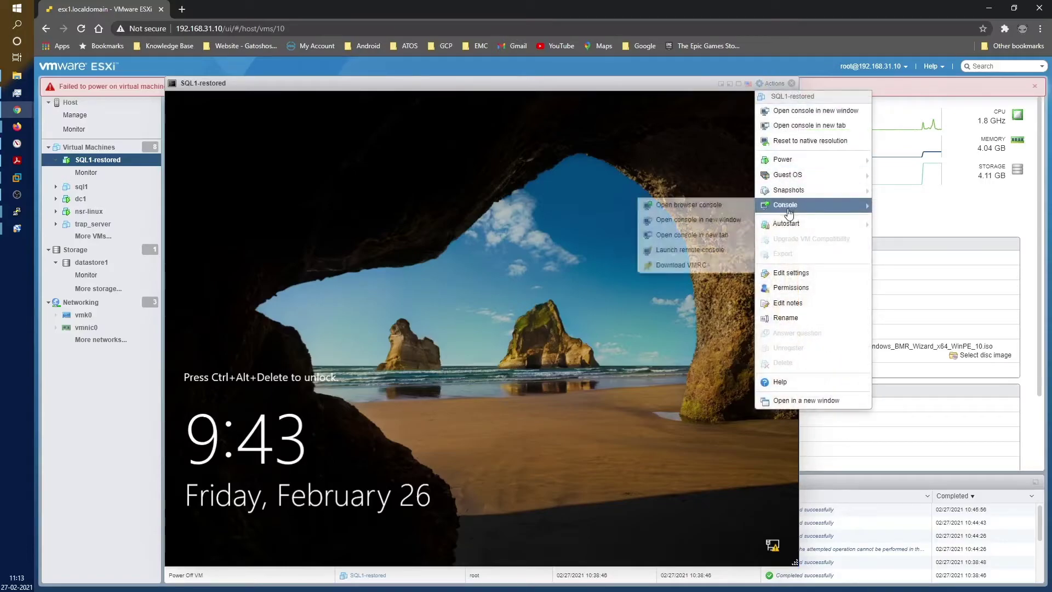
pyautogui.moveTo(813, 176)
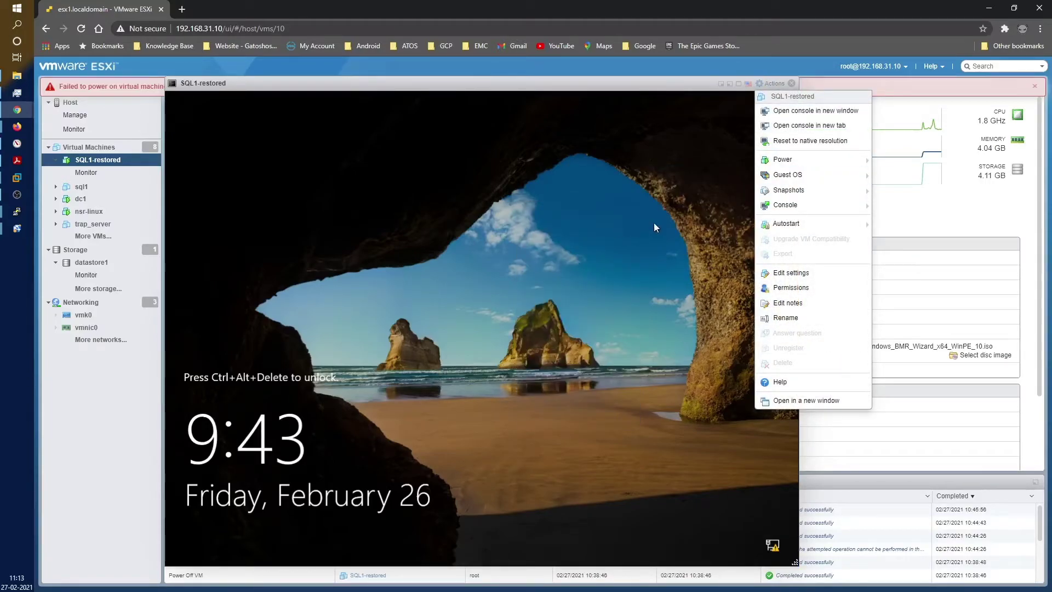
# Send Ctrl-Alt-Delete to the VM and sign in with the Administrator password
pyautogui.moveTo(661, 208)
pyautogui.click(600, 210)
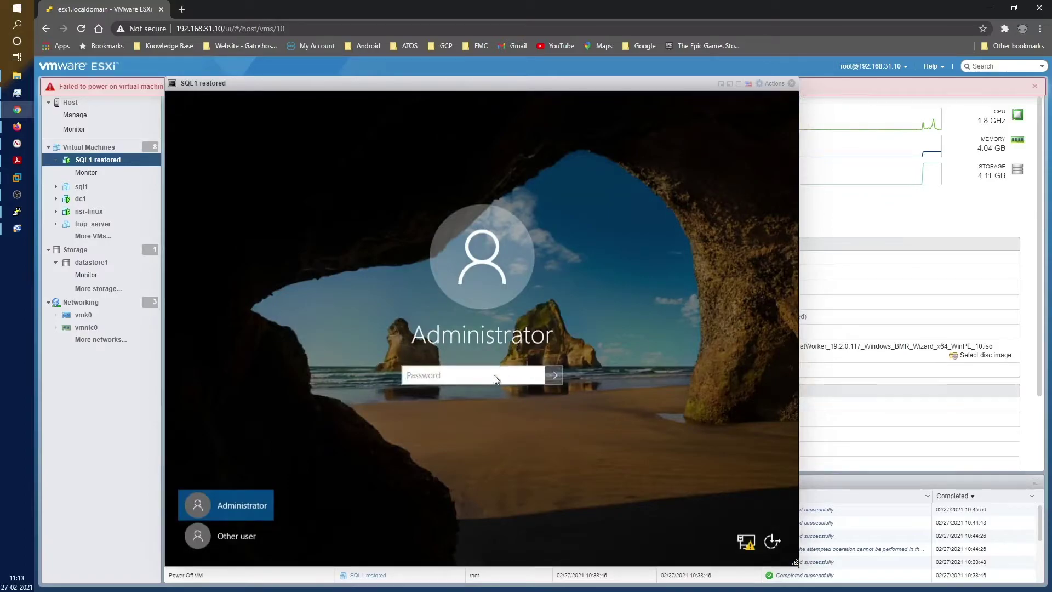
pyautogui.write('•••••••')
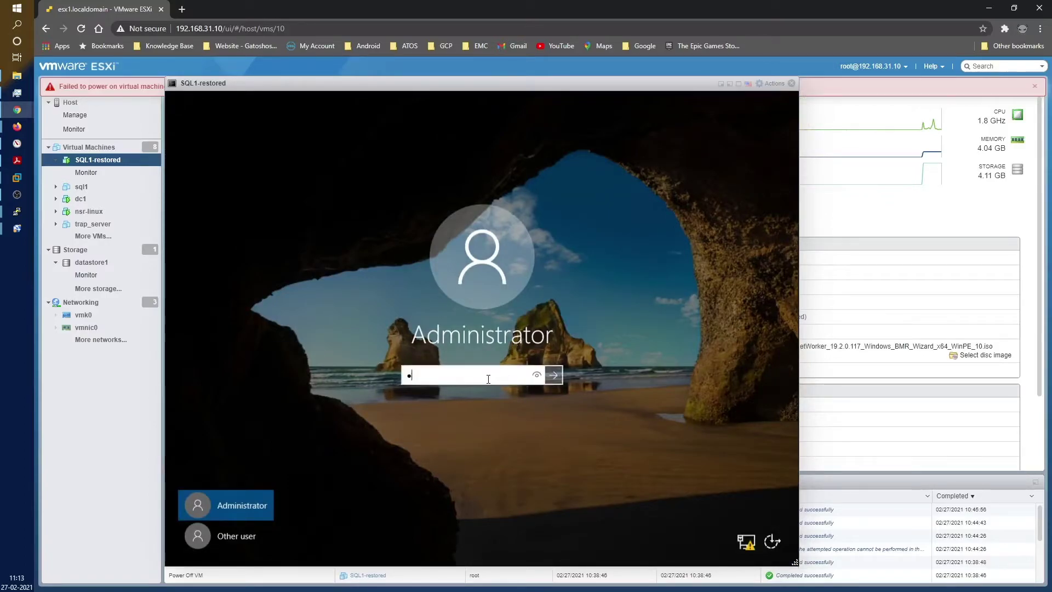
pyautogui.write('••')
pyautogui.press('Return')
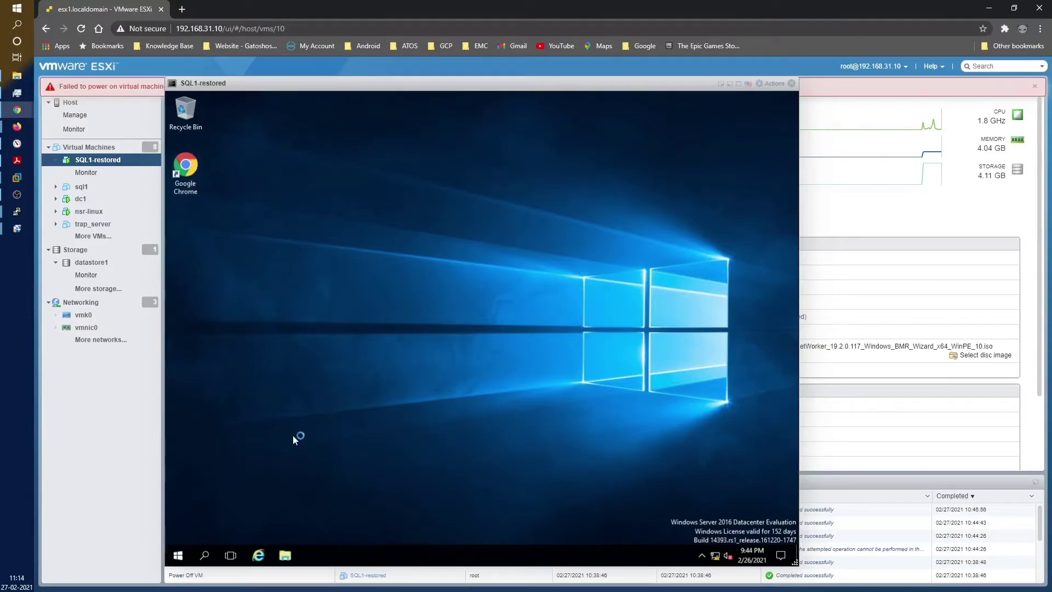
# Launch a command prompt on the VM via Win+X > Run with cmd
pyautogui.rightClick(175, 565)
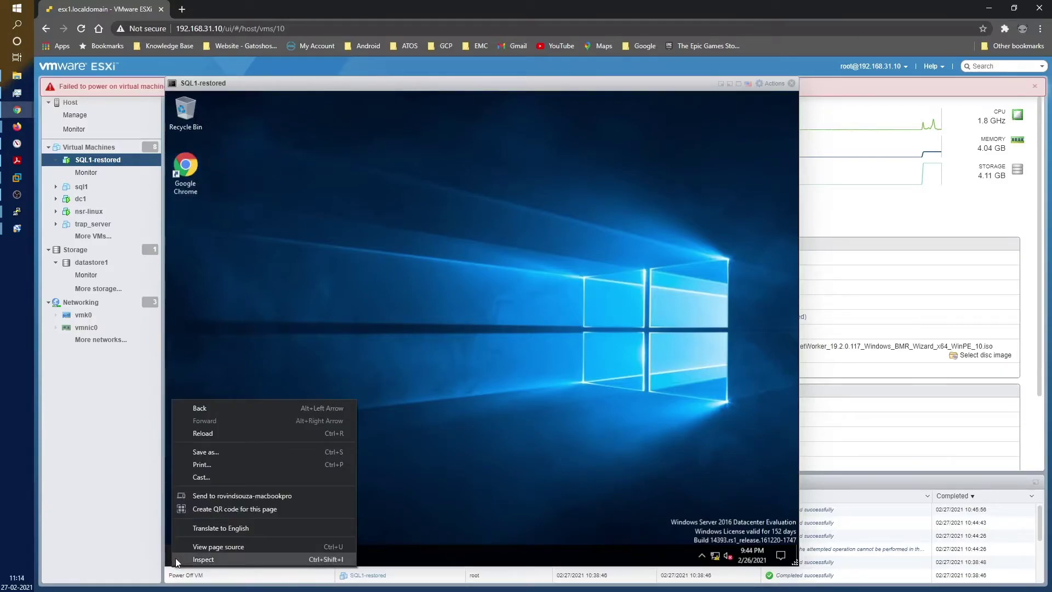
pyautogui.click(475, 515)
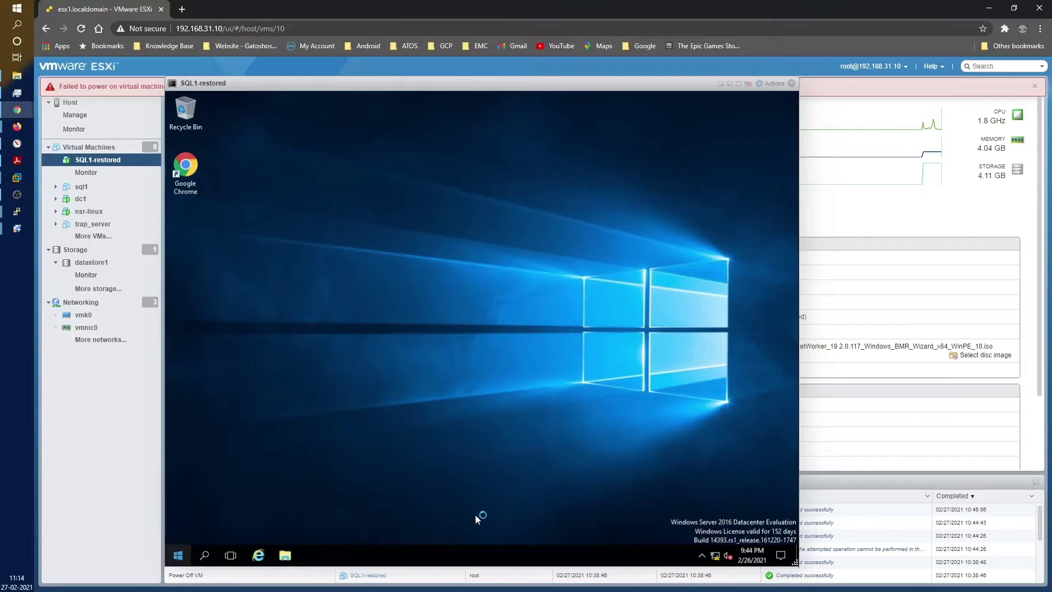
pyautogui.rightClick(177, 563)
pyautogui.click(209, 497)
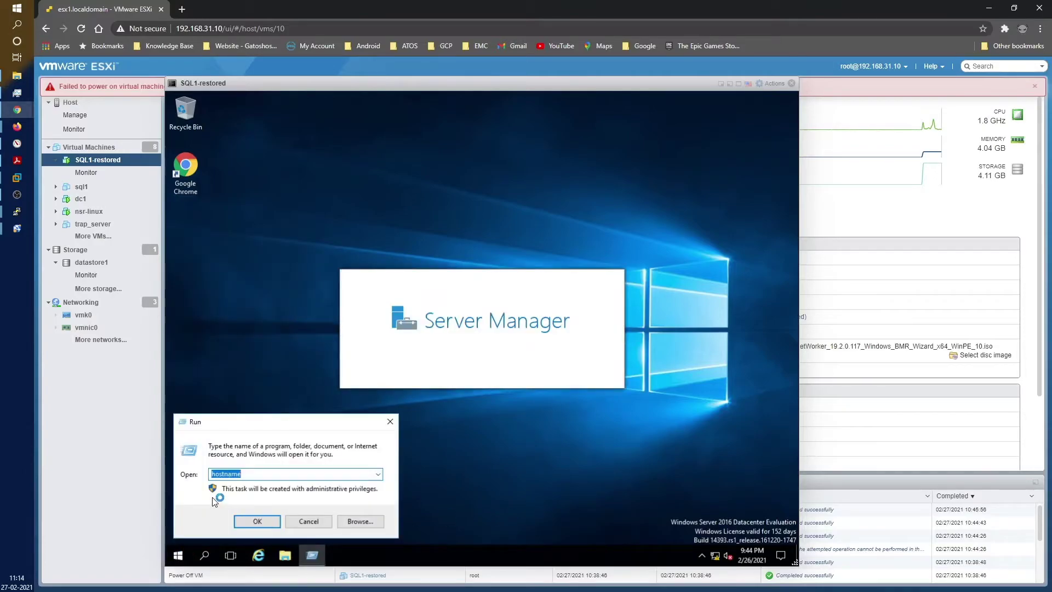
pyautogui.write('cmd')
pyautogui.press('Return')
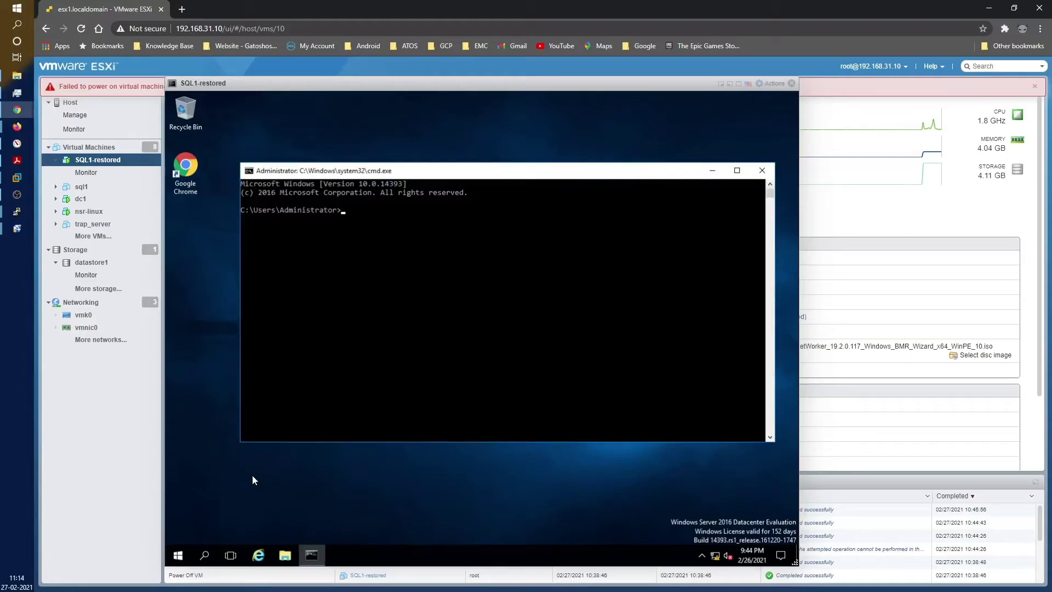
# Run hostname and ipconfig -all to verify SQL1 at 192.168.31.21, then close the console
pyautogui.write('hostname')
pyautogui.press('Return')
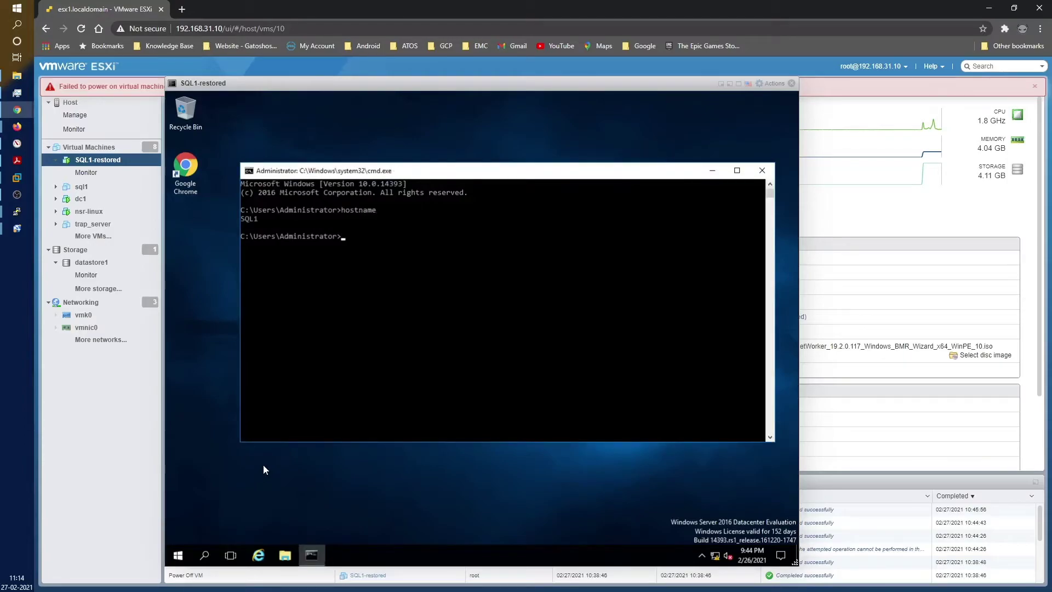
pyautogui.write('ipconfig -all')
pyautogui.press('Return')
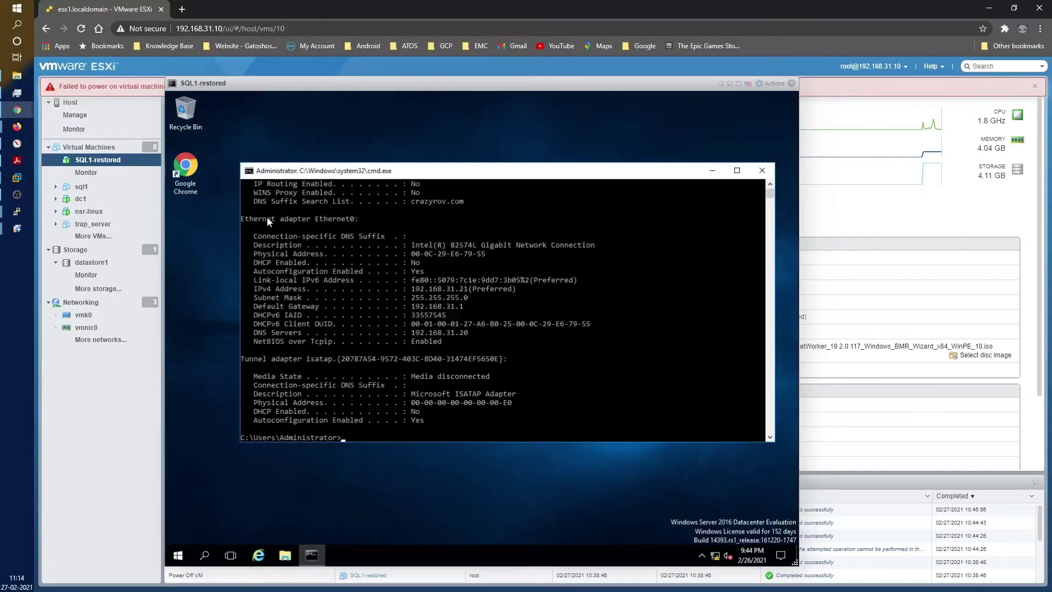
pyautogui.scroll(2, 453, 323)
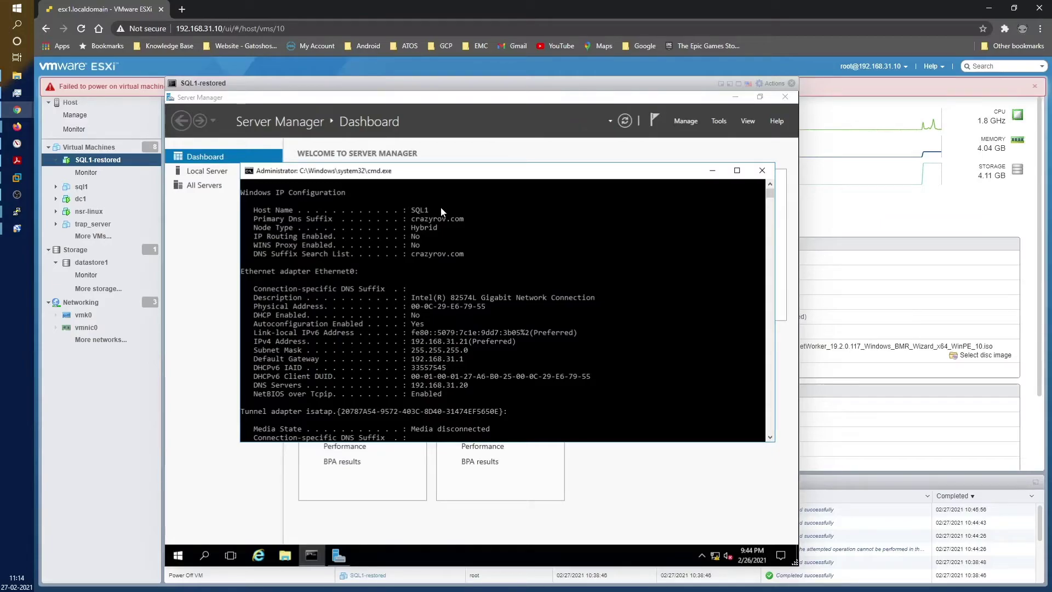
pyautogui.scroll(-4, 459, 278)
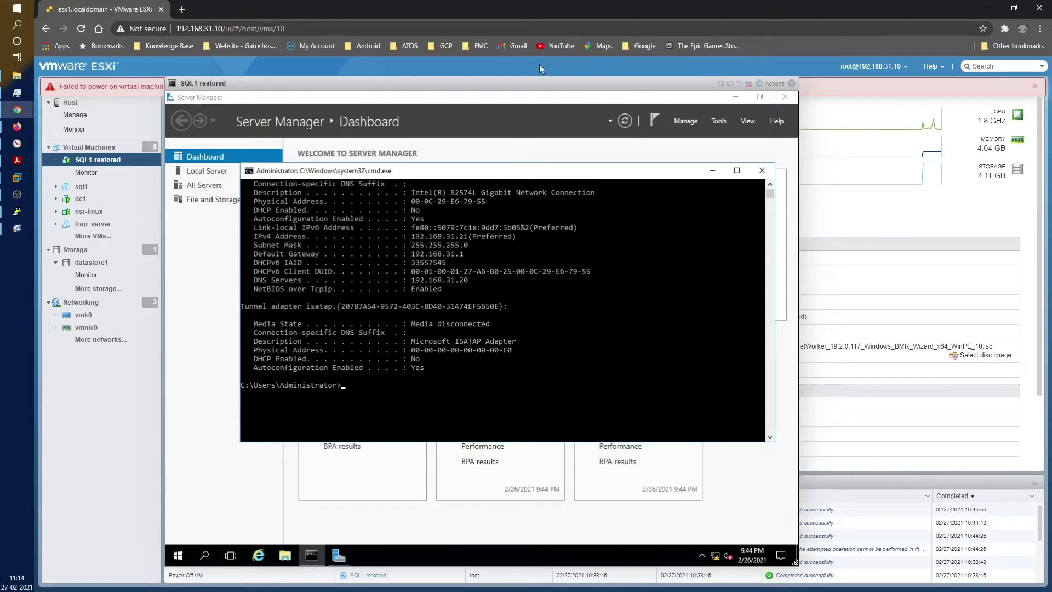
pyautogui.click(93, 236)
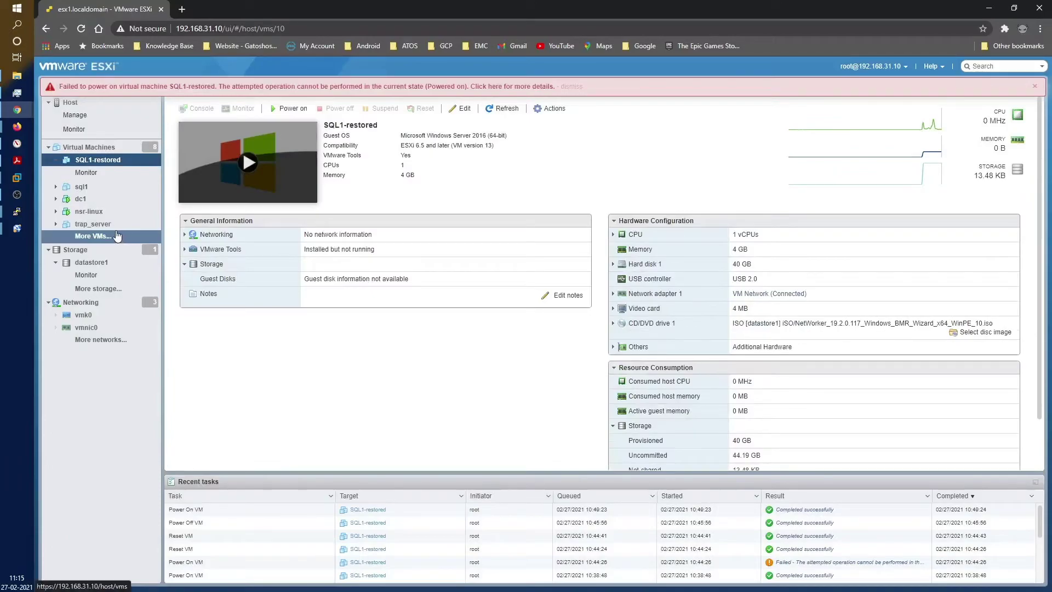
# Remove the 40 GB Hard disk 1 from SQL1-restored, deleting its files from the datastore
pyautogui.click(460, 108)
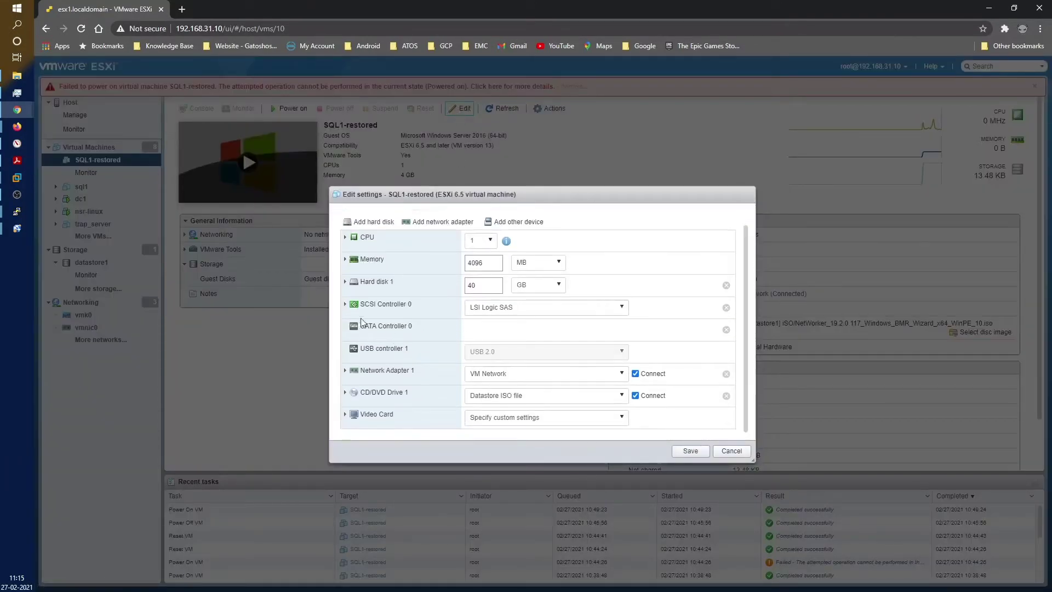
pyautogui.click(345, 283)
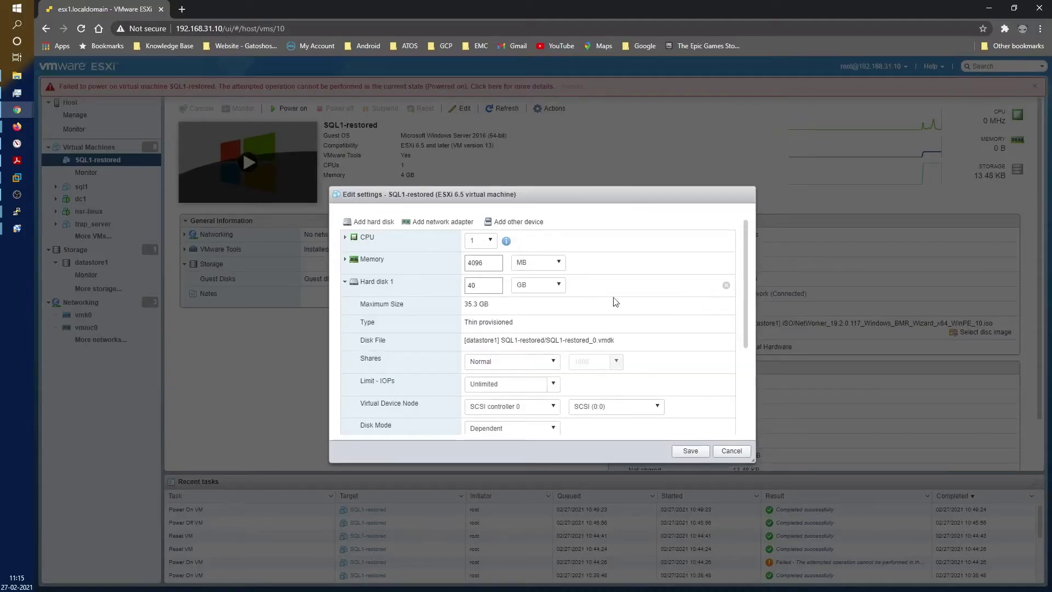
pyautogui.click(727, 286)
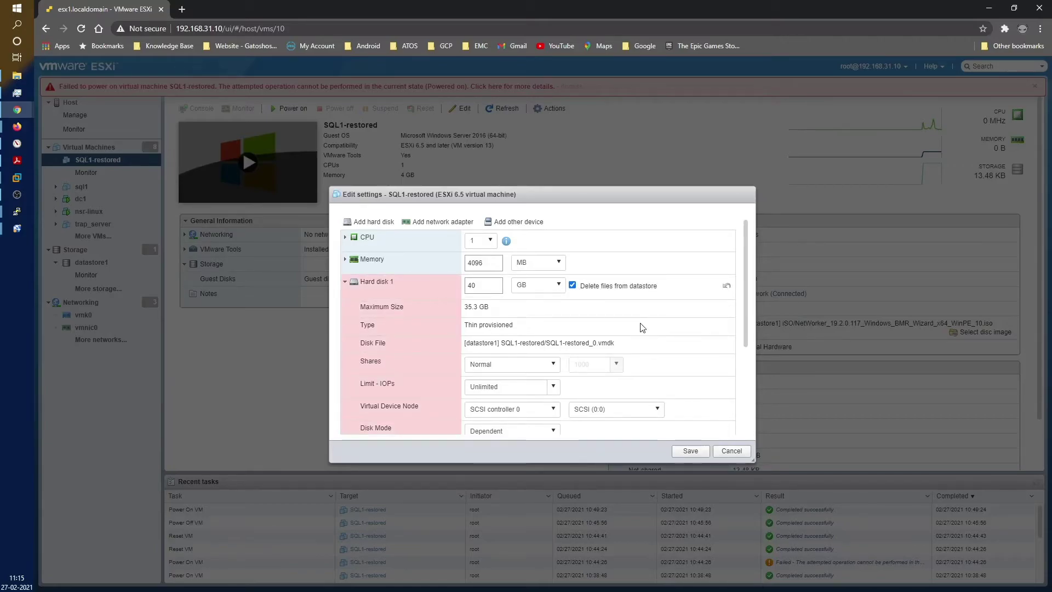
pyautogui.scroll(-1, 643, 328)
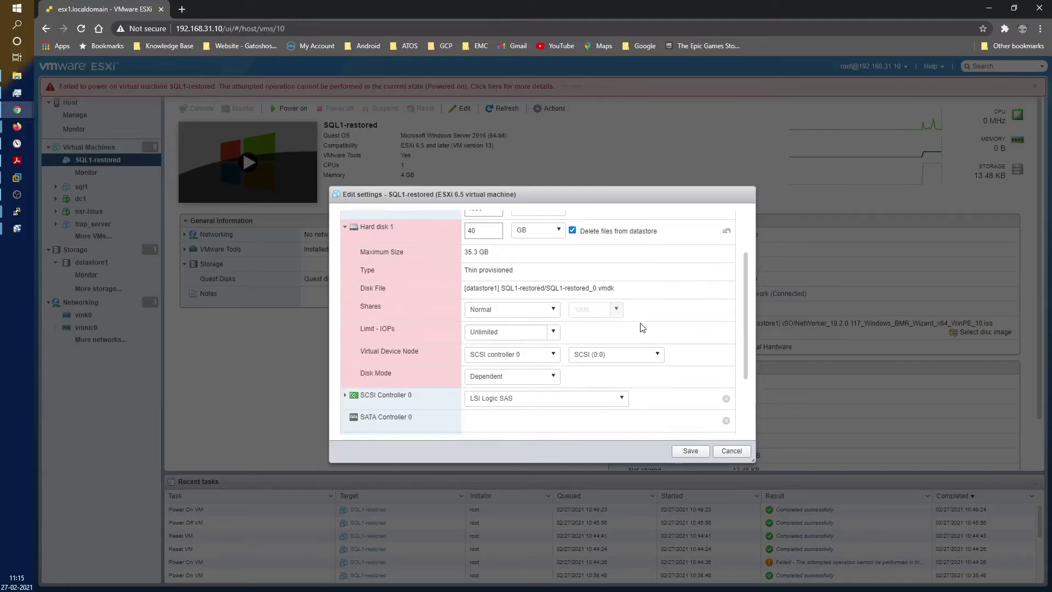
pyautogui.click(689, 452)
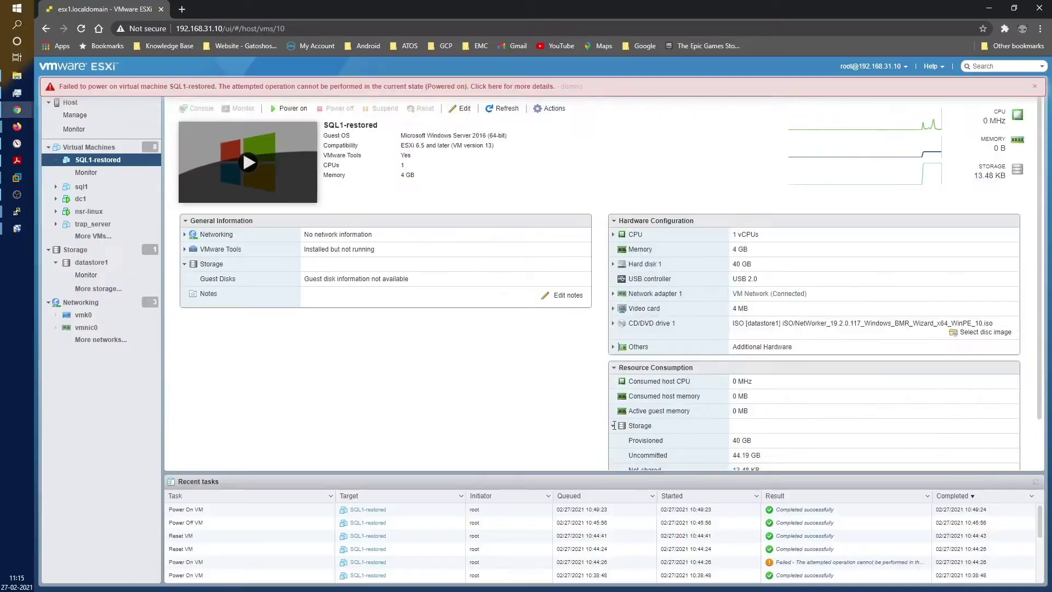
pyautogui.click(184, 265)
# Add a new hard disk to SQL1-restored and set its size to 10 GB
pyautogui.click(184, 265)
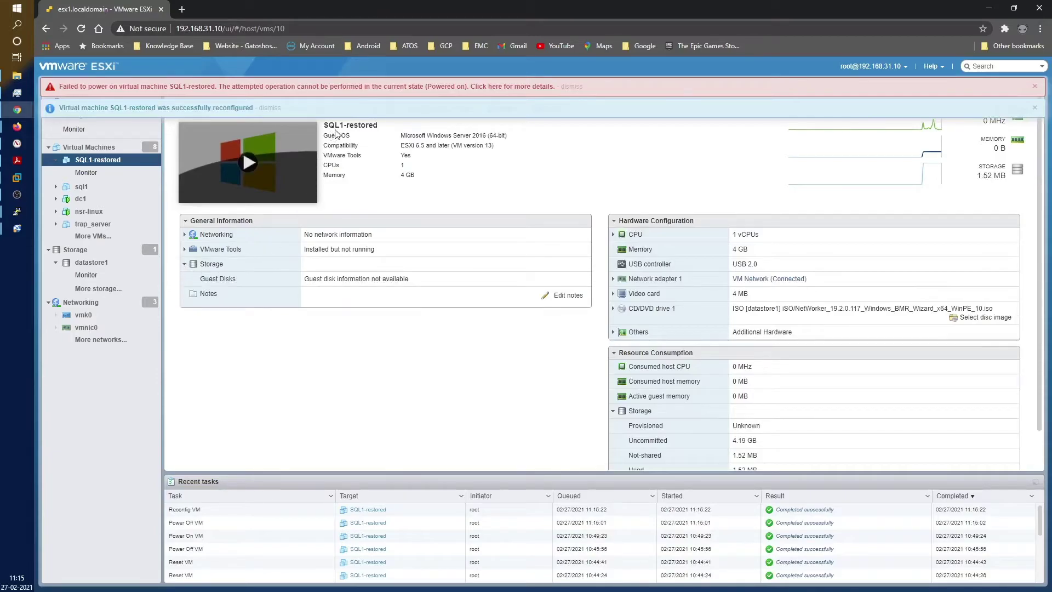
pyautogui.click(270, 108)
pyautogui.click(461, 108)
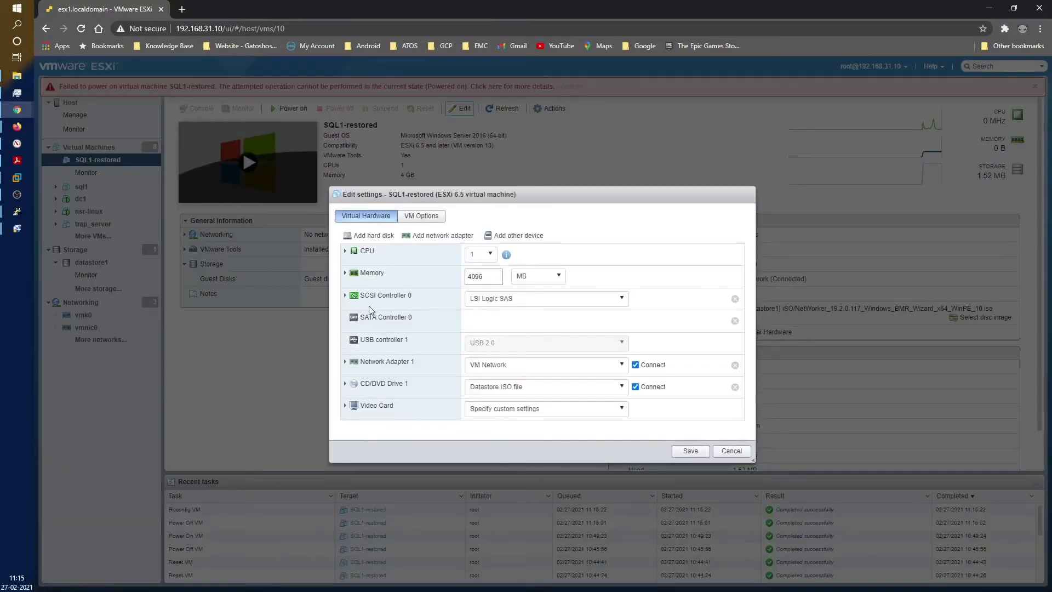
pyautogui.click(387, 241)
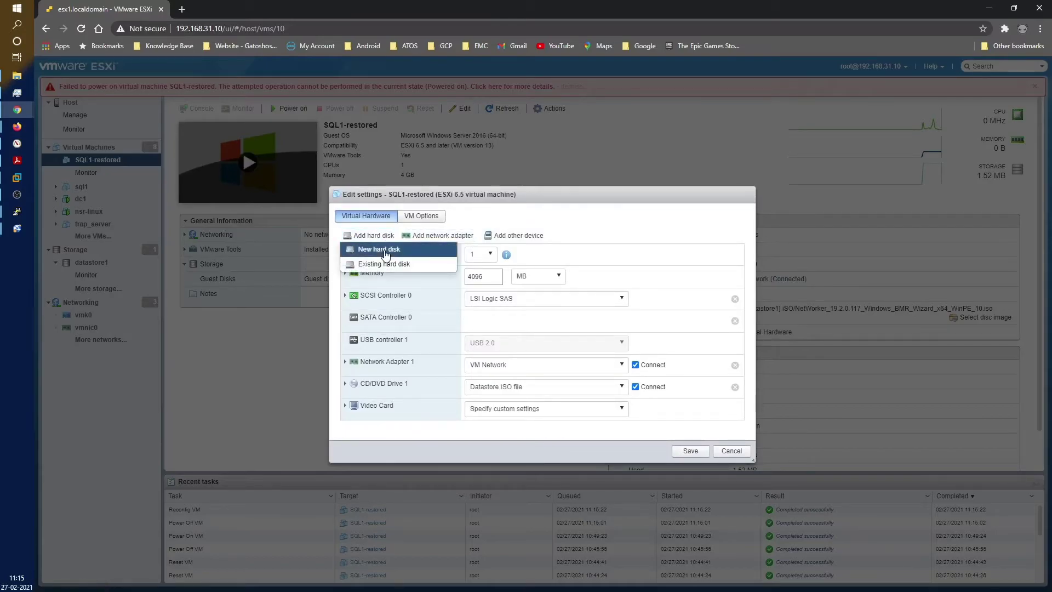
pyautogui.click(385, 251)
pyautogui.doubleClick(484, 299)
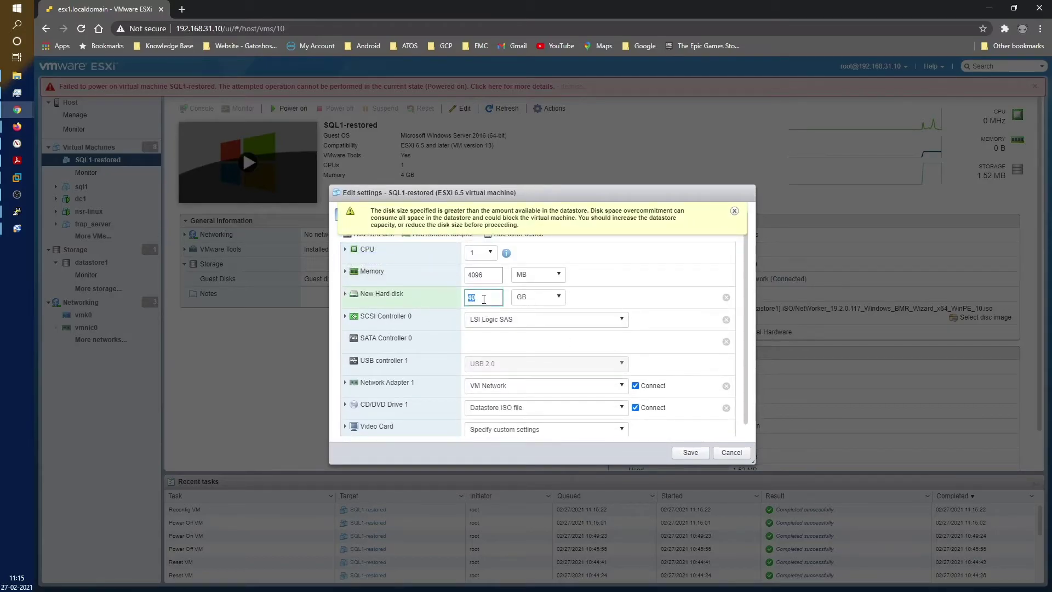
pyautogui.write('10')
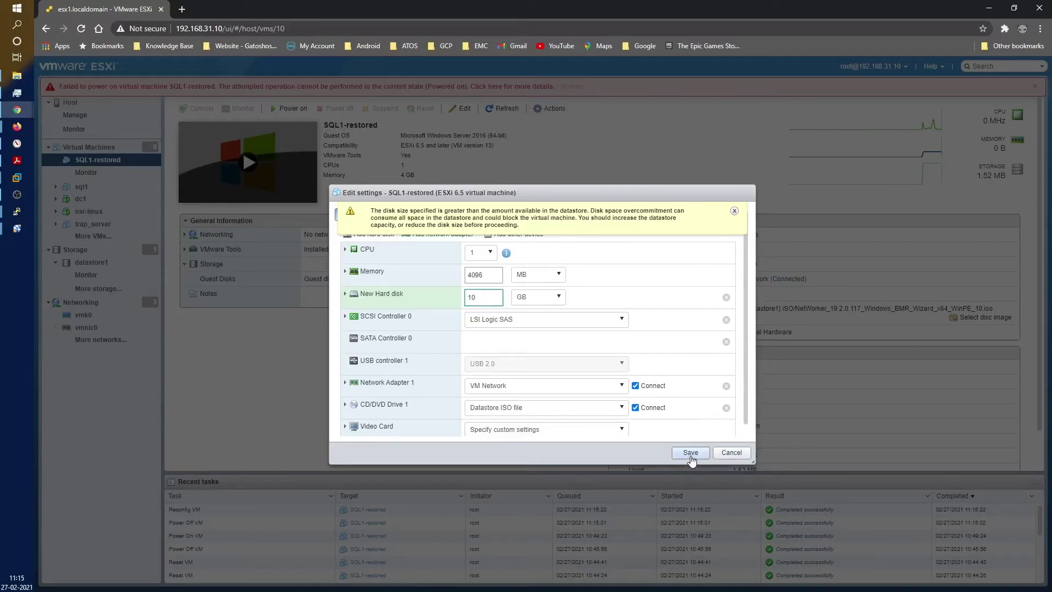
# Keep the CD/DVD drive on Datastore ISO file and save the VM configuration
pyautogui.scroll(-1, 625, 387)
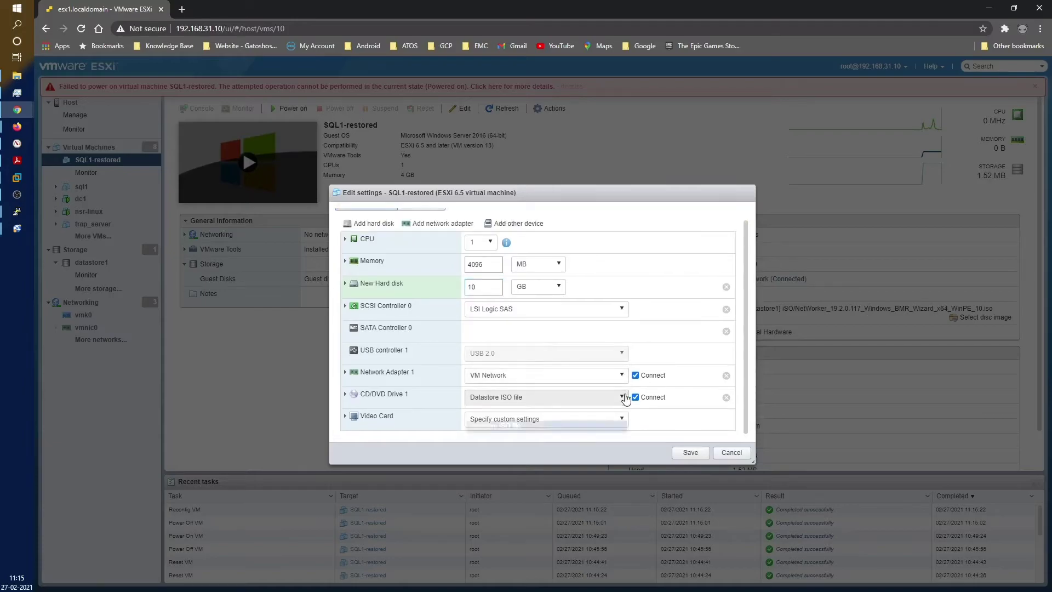
pyautogui.click(622, 398)
pyautogui.click(615, 426)
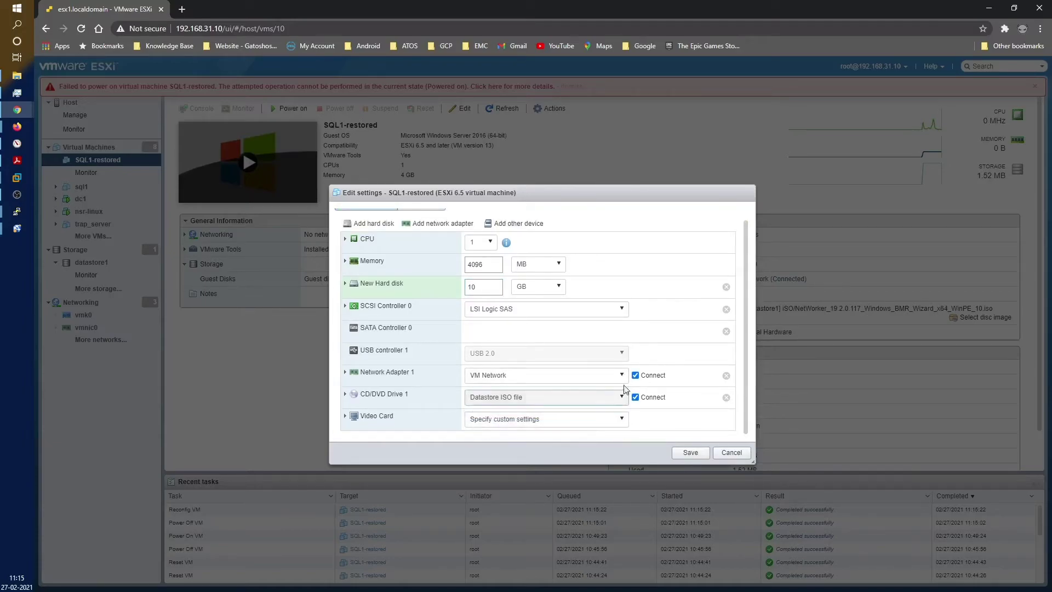
pyautogui.click(345, 395)
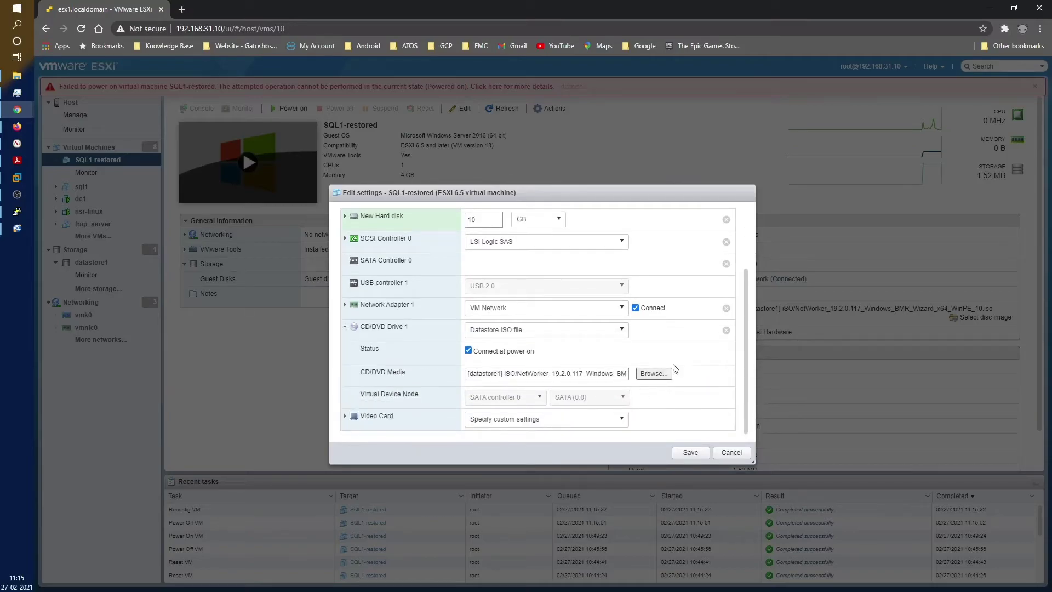
pyautogui.click(689, 454)
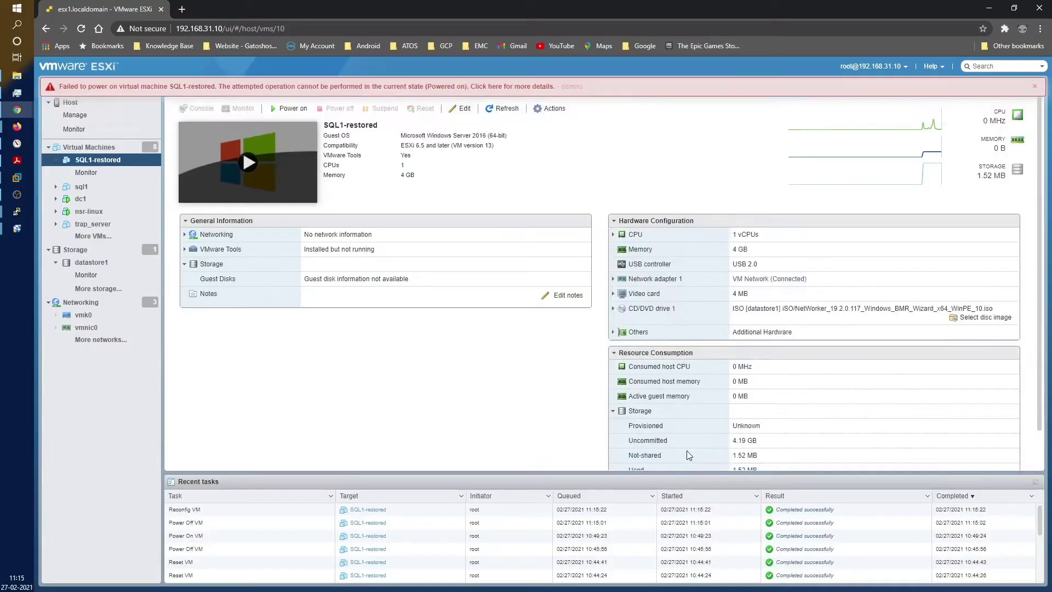
# Open SQL1-restored's console and enter BIOS Setup from the Esc Boot Menu
pyautogui.click(248, 163)
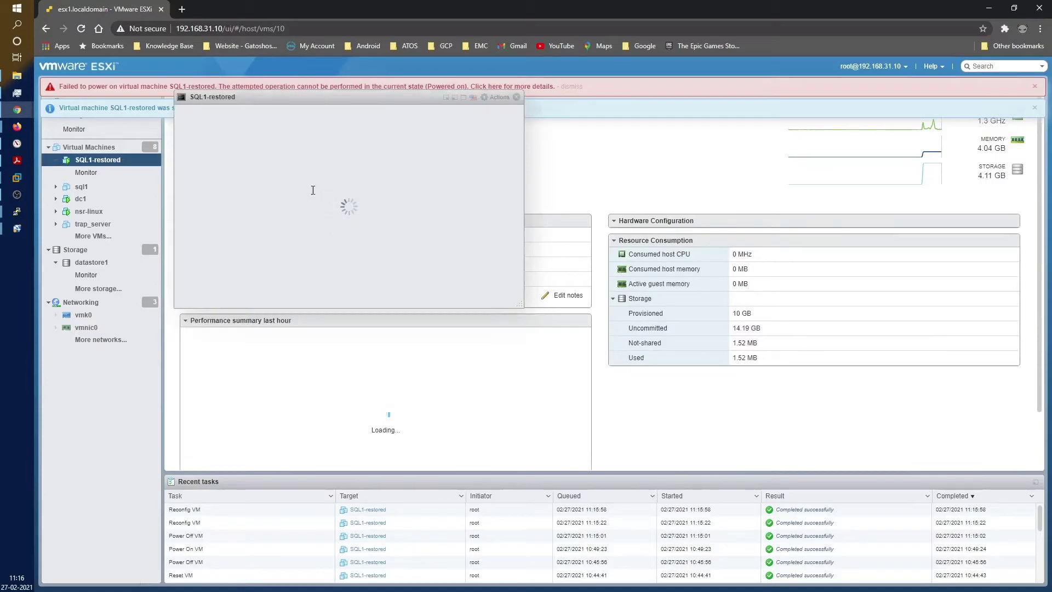
pyautogui.press('Escape')
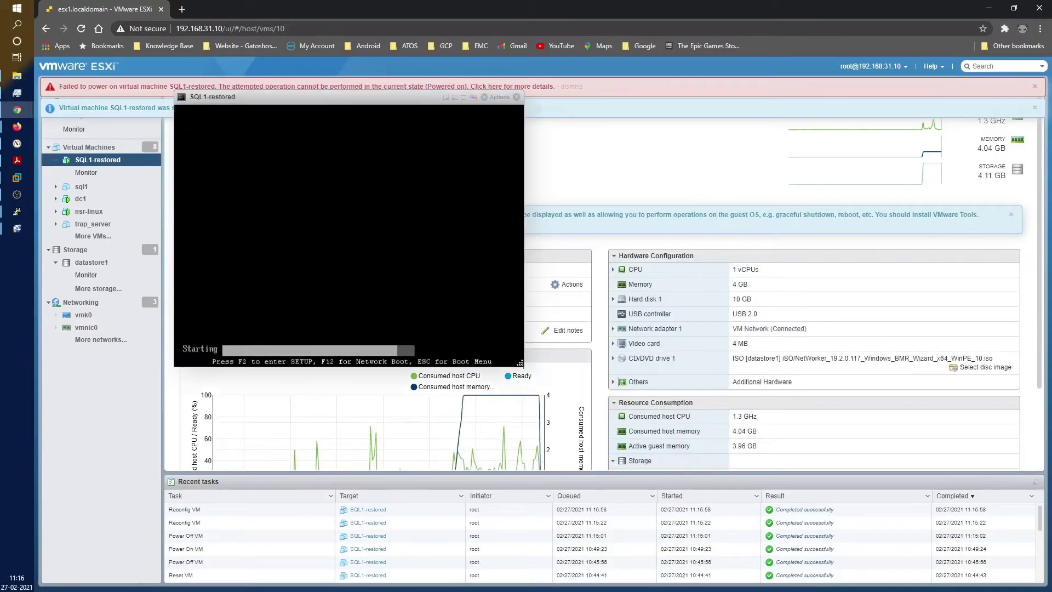
pyautogui.press('Down')
pyautogui.press('Down')
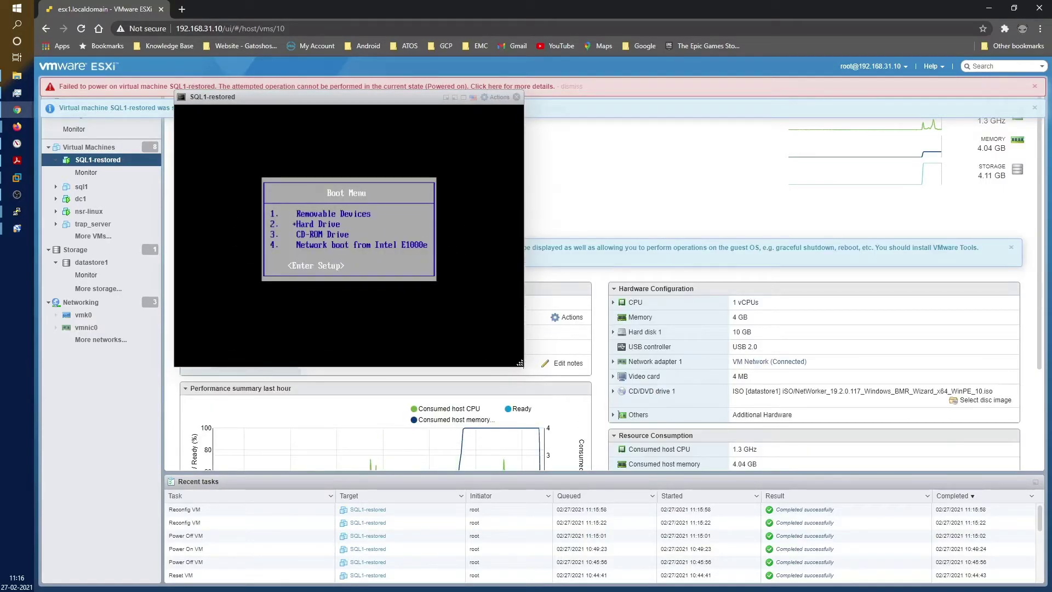
pyautogui.press('Return')
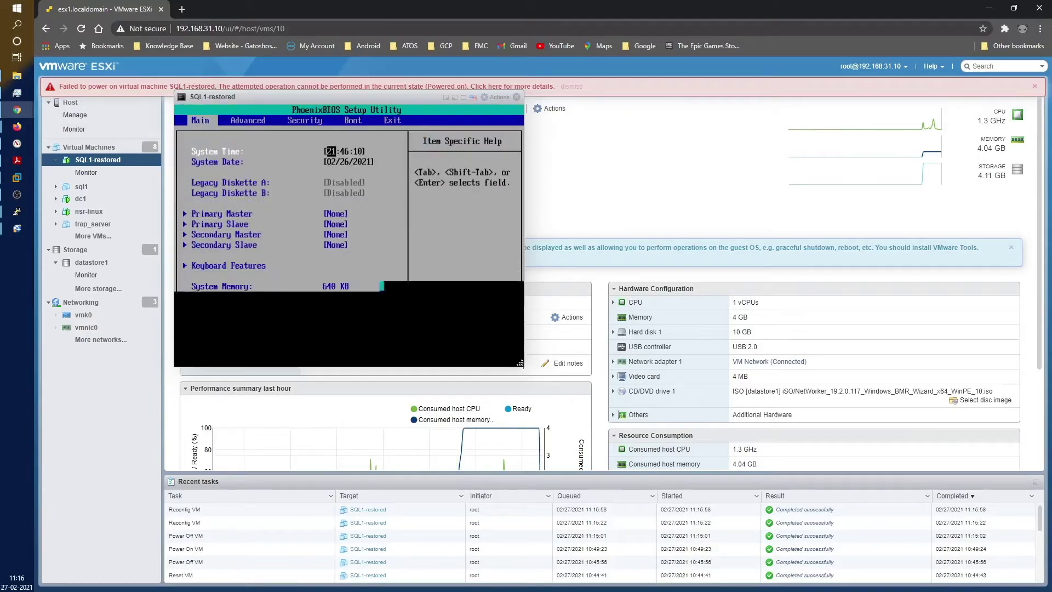
# Change the BIOS System Date to 12/01/2020 and confirm saving the changes with F10
pyautogui.press('Down')
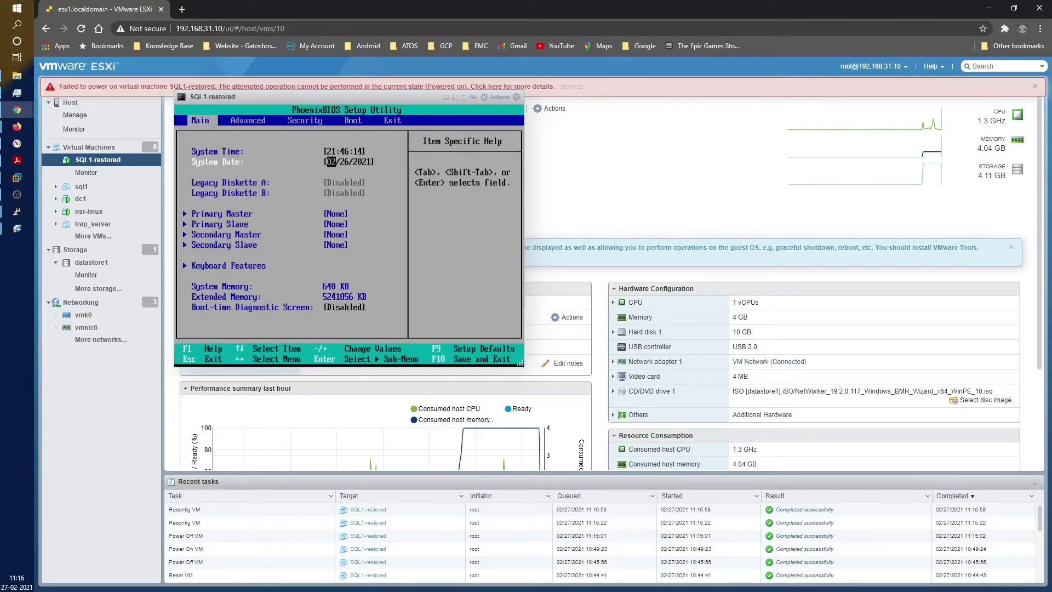
pyautogui.press('Tab')
pyautogui.press('Tab')
pyautogui.press('-')
pyautogui.press('F10')
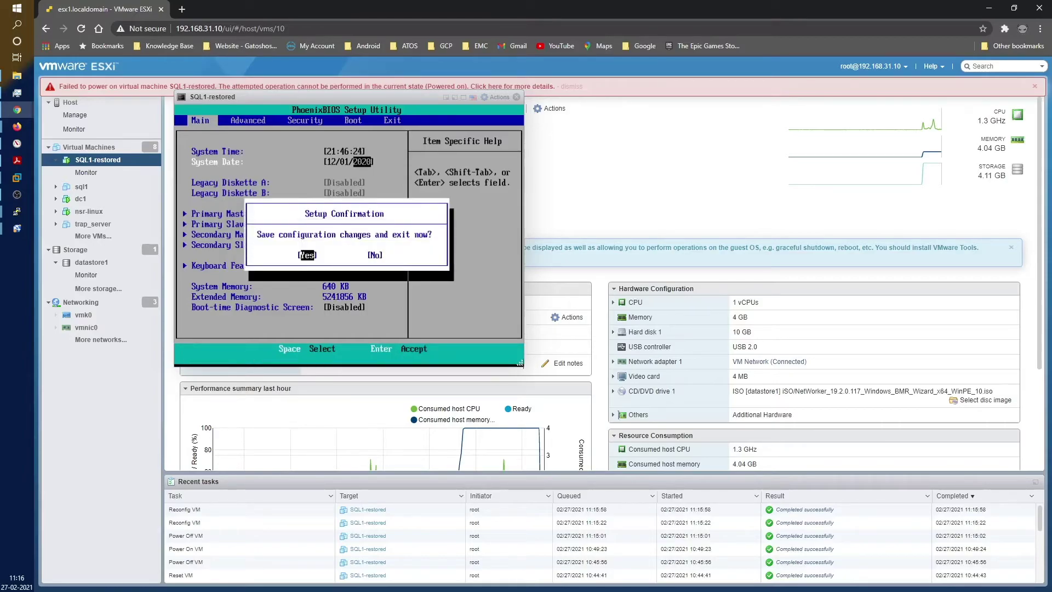
pyautogui.press('Return')
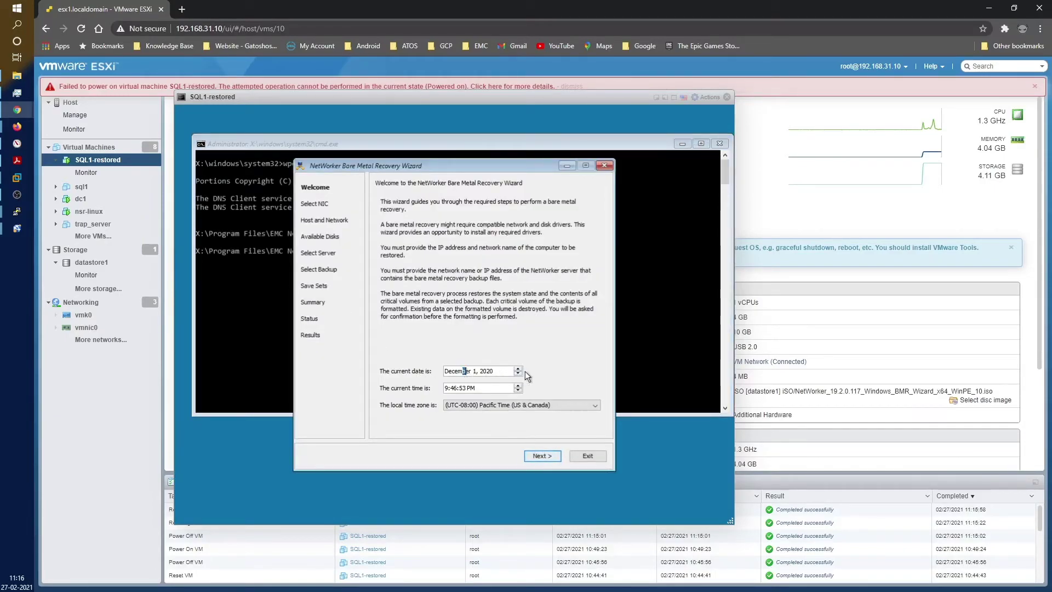
# Edit the wizard date and select the (UTC+05:30) Chennai, Kolkata, Mumbai, New Delhi time zone
pyautogui.write('February 27, 202')
pyautogui.click(501, 403)
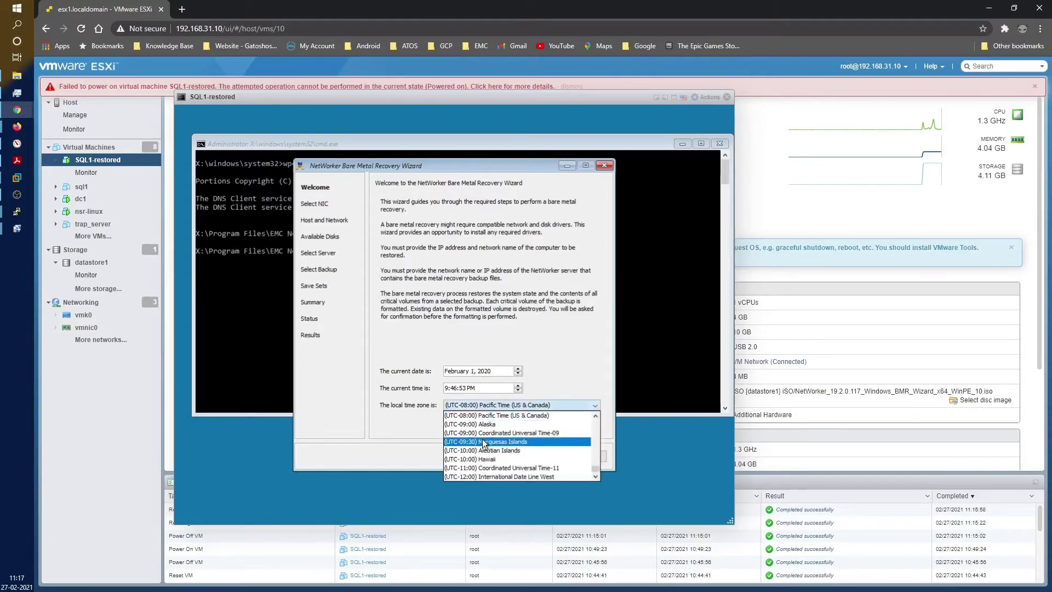
pyautogui.scroll(15, 484, 443)
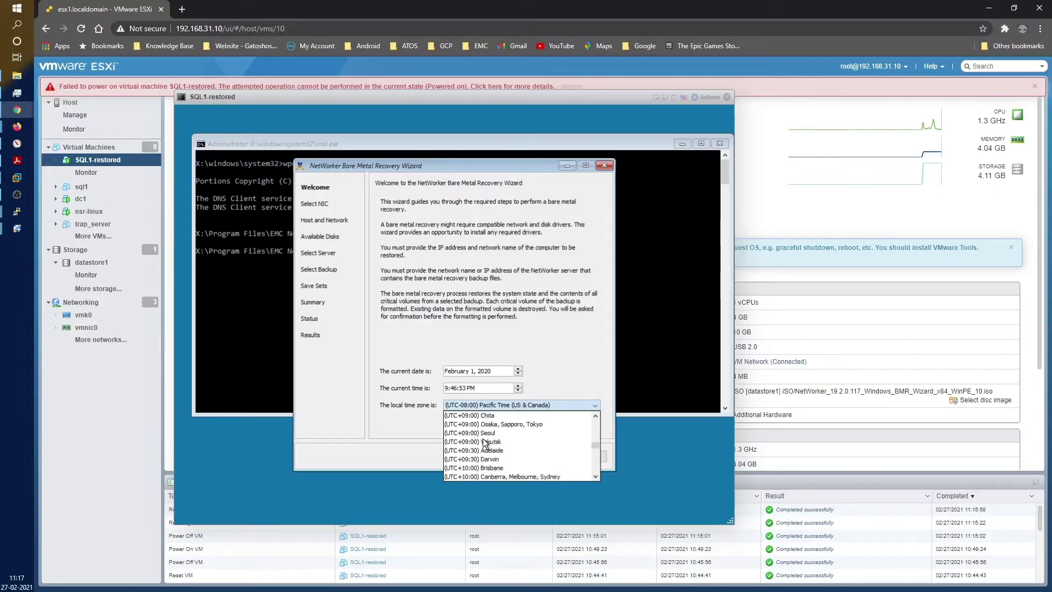
pyautogui.scroll(5, 484, 443)
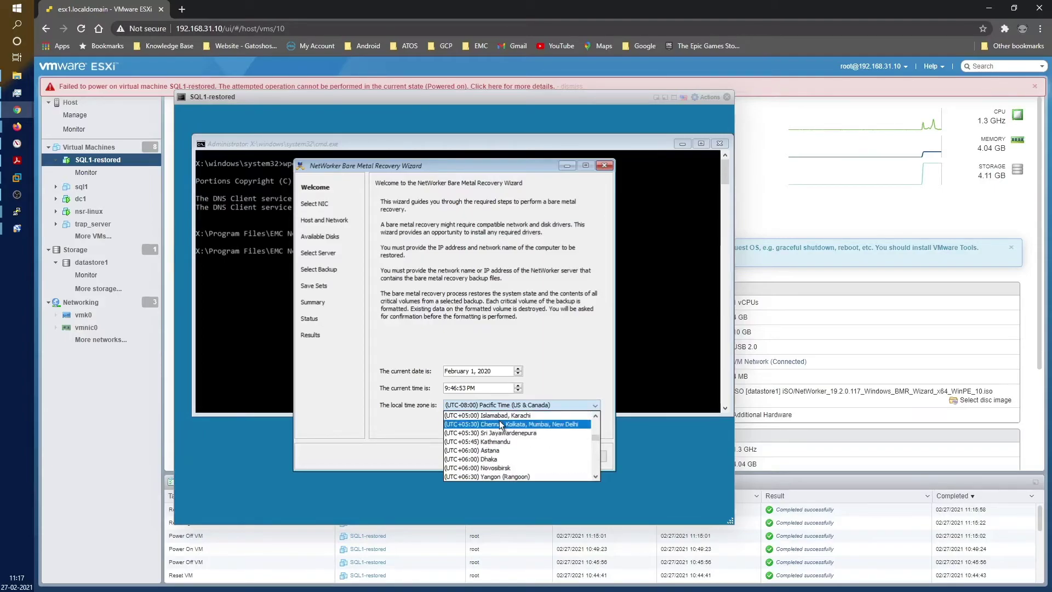
pyautogui.click(499, 422)
pyautogui.click(546, 455)
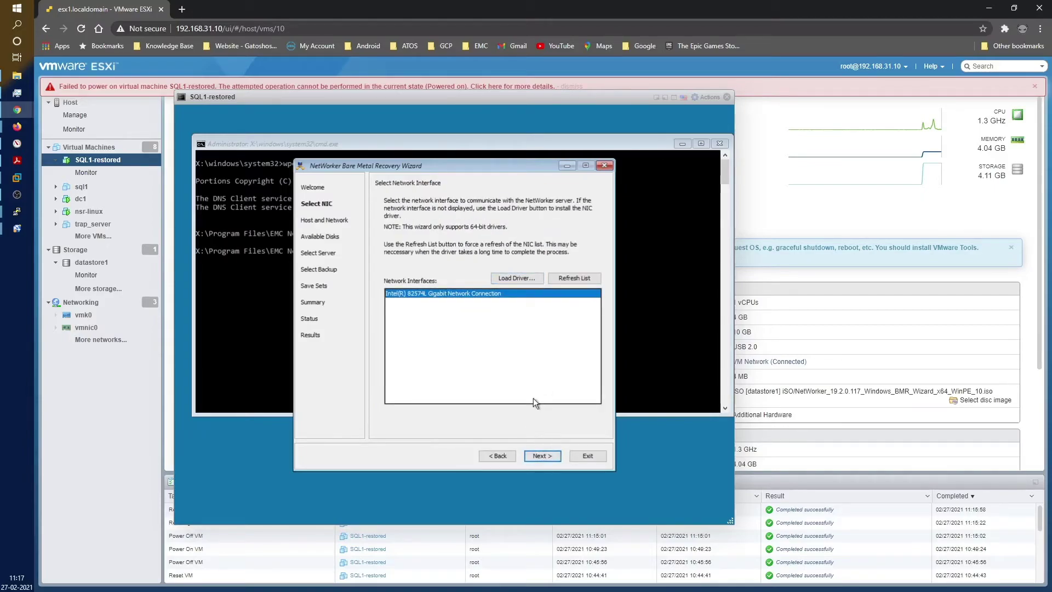
# Accept the network interface, then set the hostname to sql1 and DNS domain to crazurov.com
pyautogui.click(541, 453)
pyautogui.doubleClick(447, 201)
pyautogui.hotkey('shift', 'Home')
pyautogui.write('sql1')
pyautogui.press('Tab')
pyautogui.write('craz')
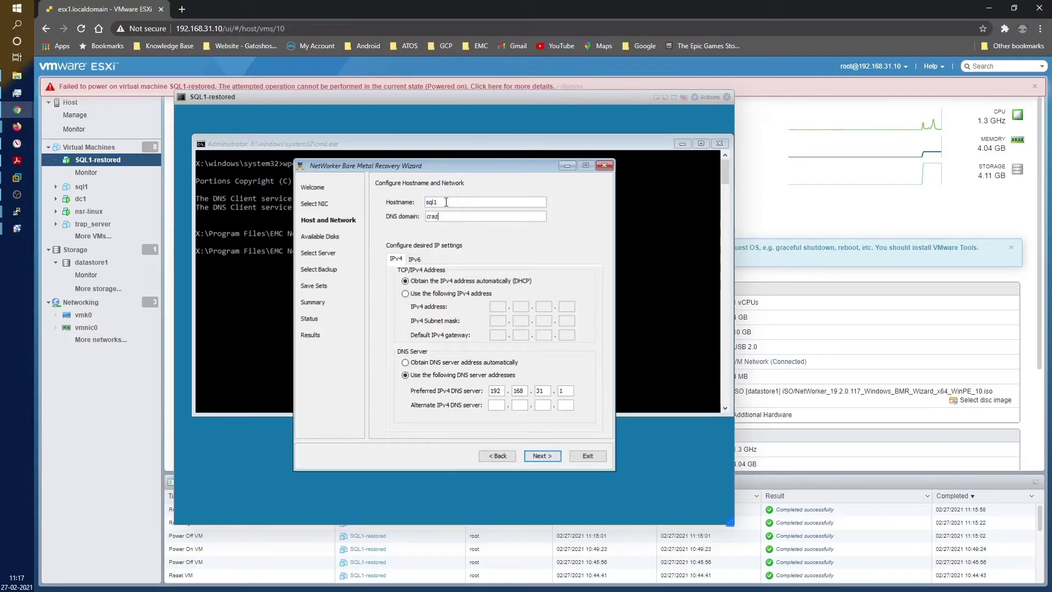
pyautogui.write('urov.com')
# Set static IPv4 192.168.31.21, mask 255.255.255.0, gateway 192.168.31.1, DNS 192.168.31.20
pyautogui.click(406, 294)
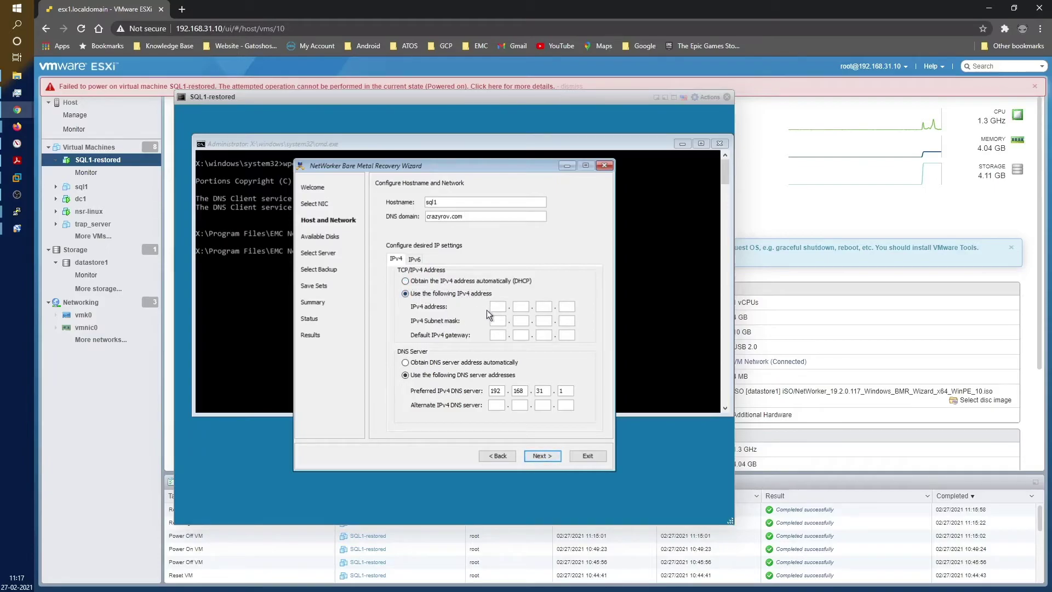
pyautogui.click(495, 307)
pyautogui.write('192.168.31.21')
pyautogui.press('Tab')
pyautogui.write('255.255.255.0')
pyautogui.press('Tab')
pyautogui.write('192.168.31.1')
pyautogui.press('Tab')
pyautogui.press('BackSpace')
pyautogui.write('20')
pyautogui.click(540, 456)
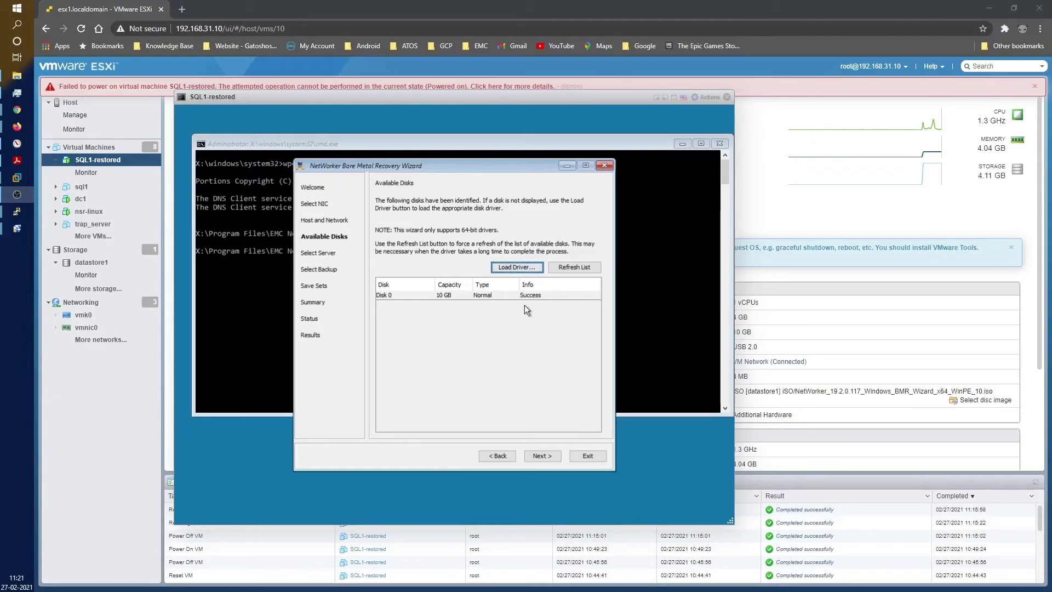
pyautogui.click(464, 294)
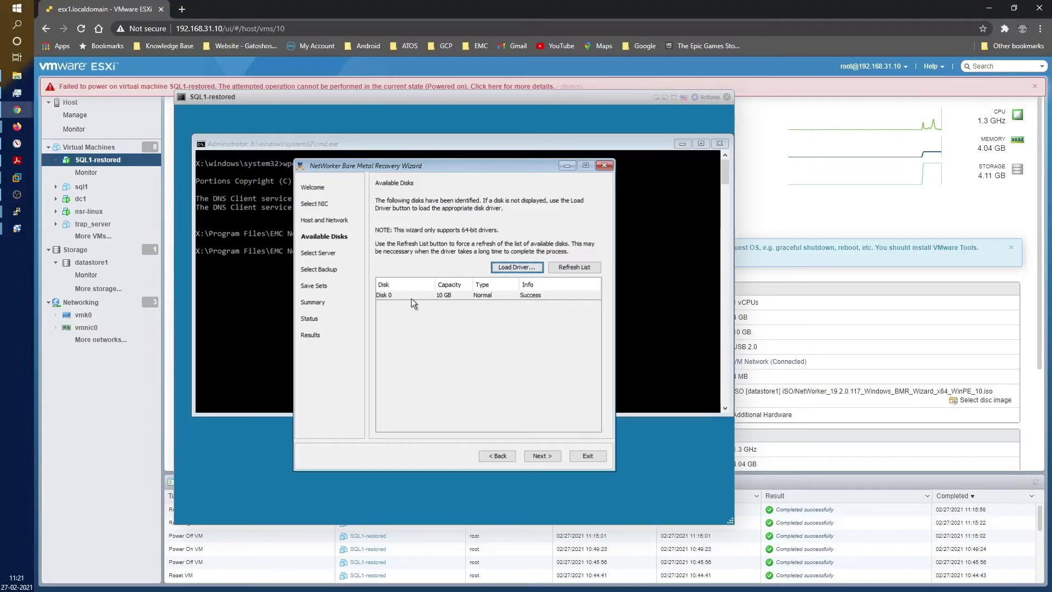
# Enter nsr-linux.crazyrov.com as the NetWorker server and advance through backup and save sets to Summary
pyautogui.click(546, 455)
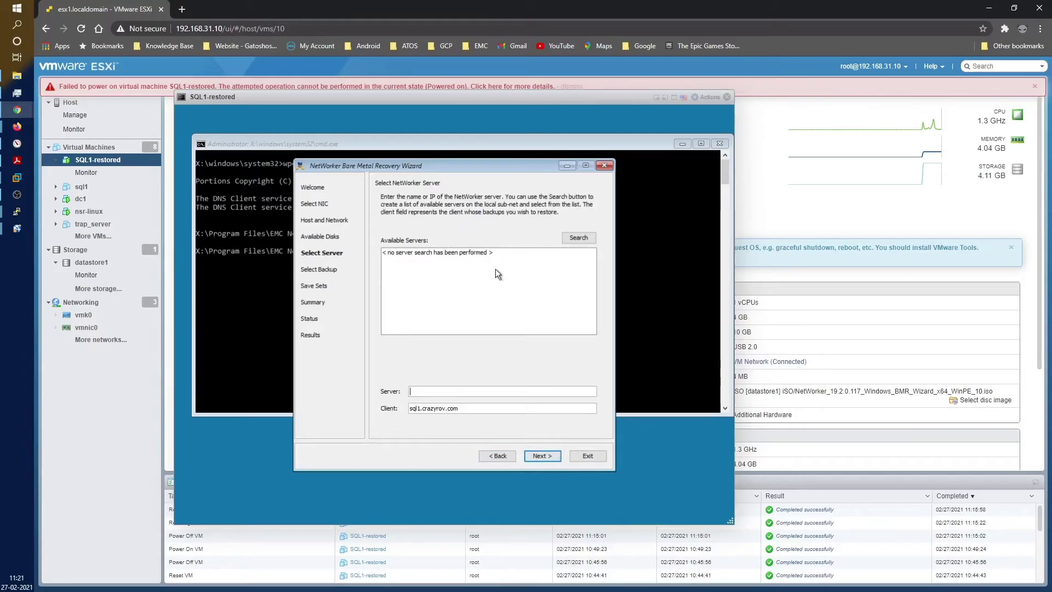
pyautogui.click(410, 391)
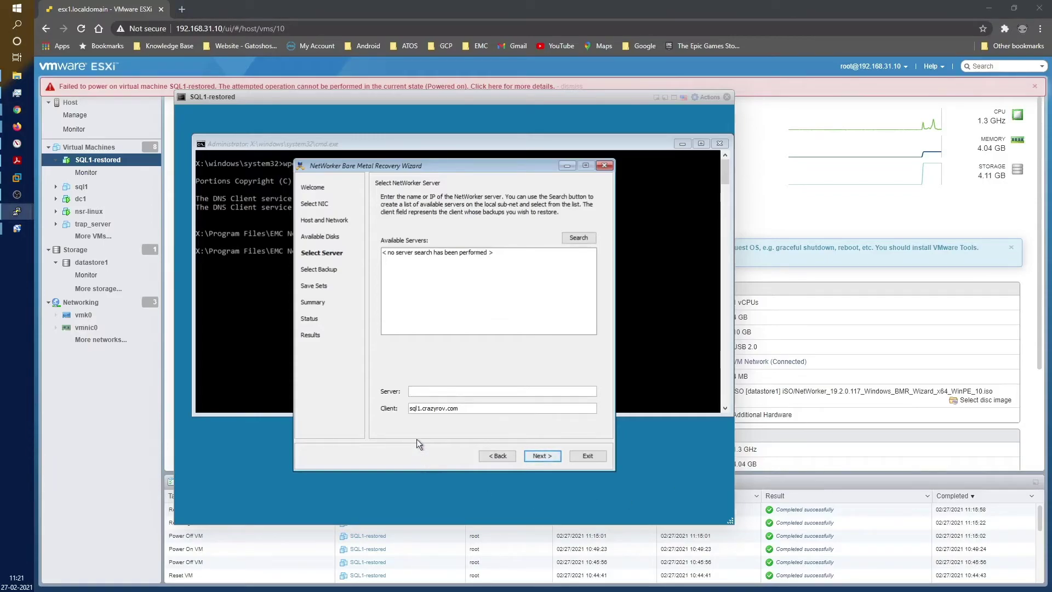
pyautogui.write('nsr-linux.crazyrov.com')
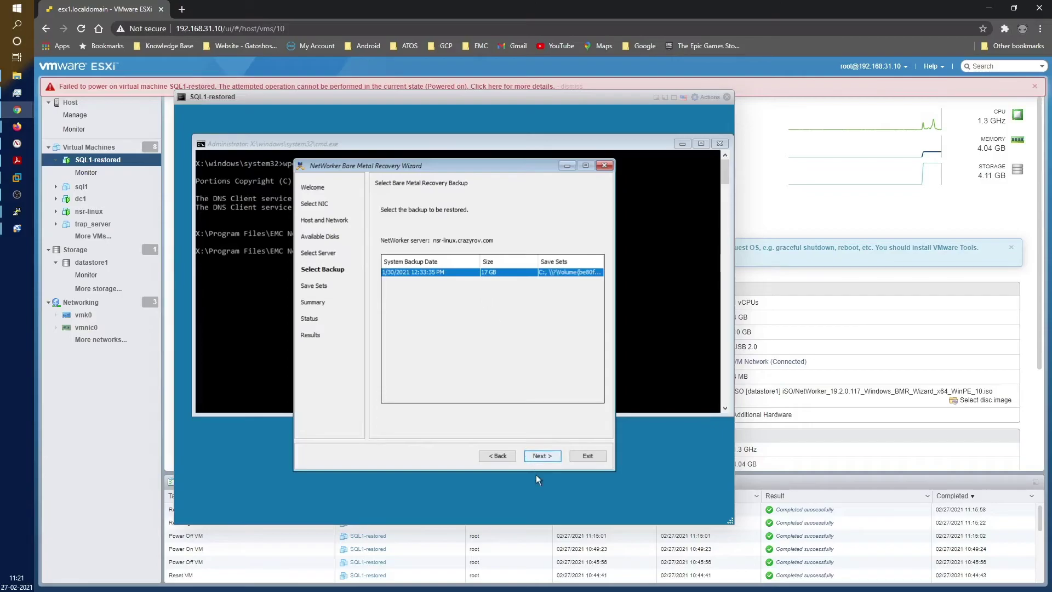
pyautogui.click(542, 458)
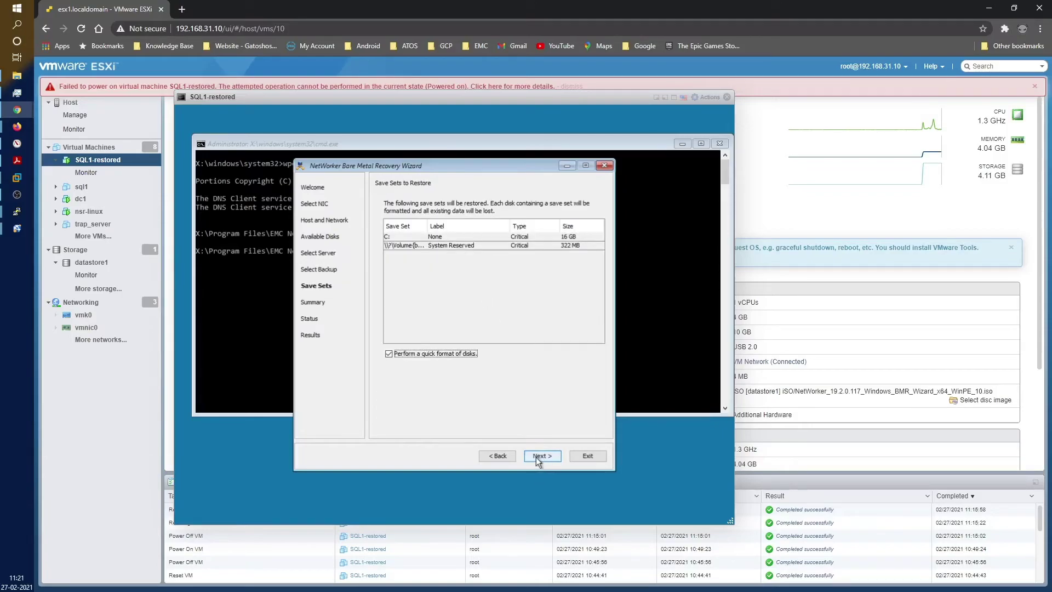
pyautogui.click(536, 457)
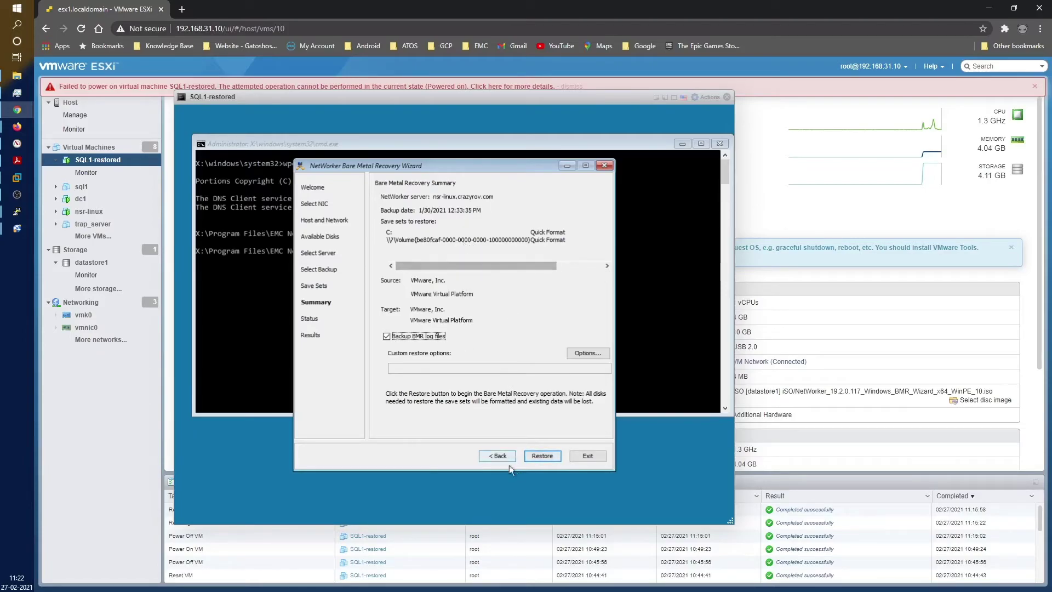
# Start the restore, confirm disk formatting, and dismiss the Restore Error dialog
pyautogui.click(553, 460)
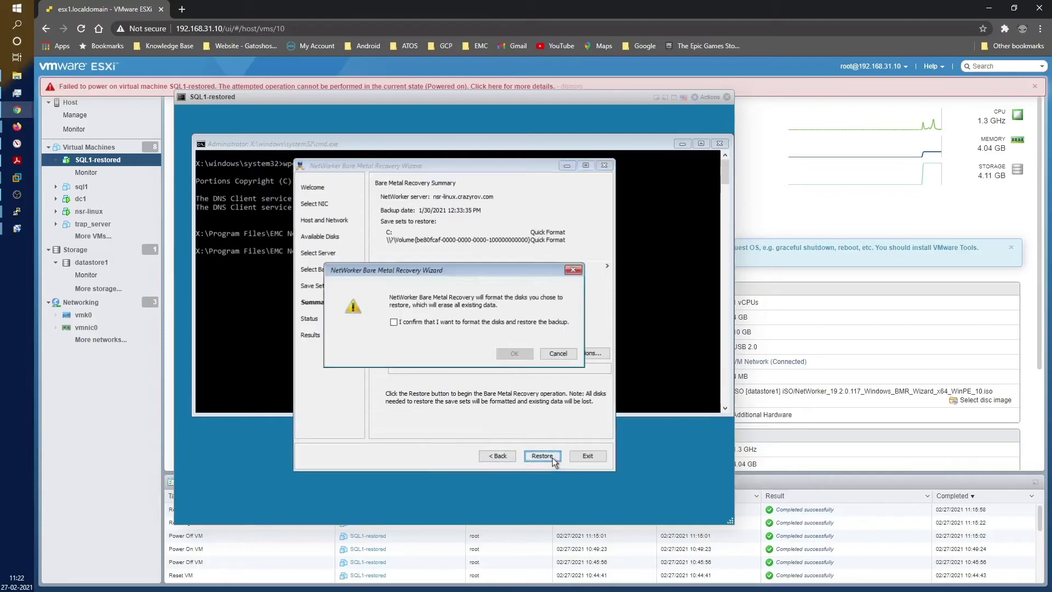
pyautogui.click(427, 321)
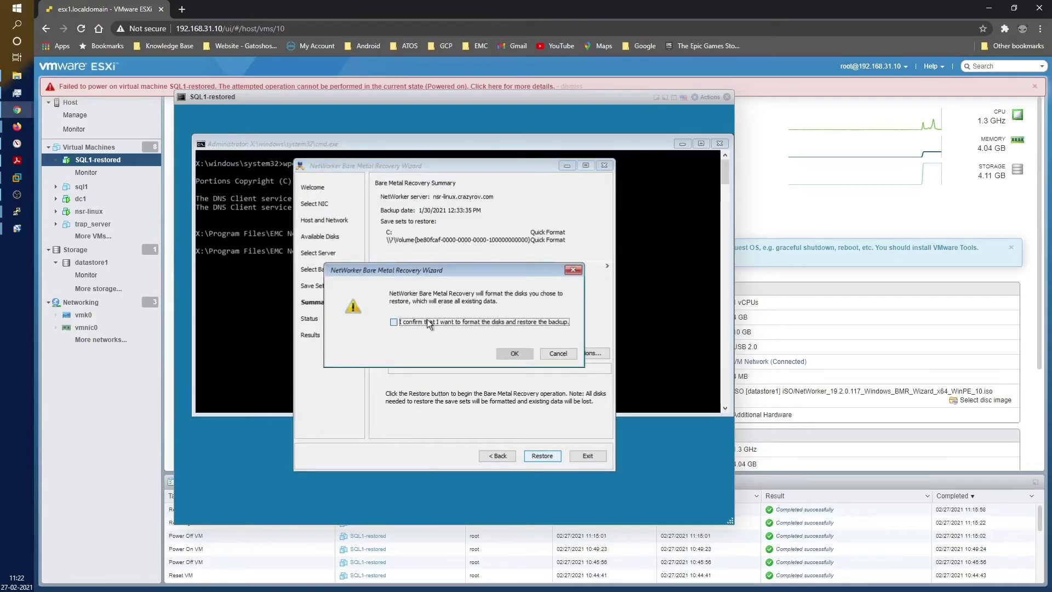
pyautogui.click(513, 352)
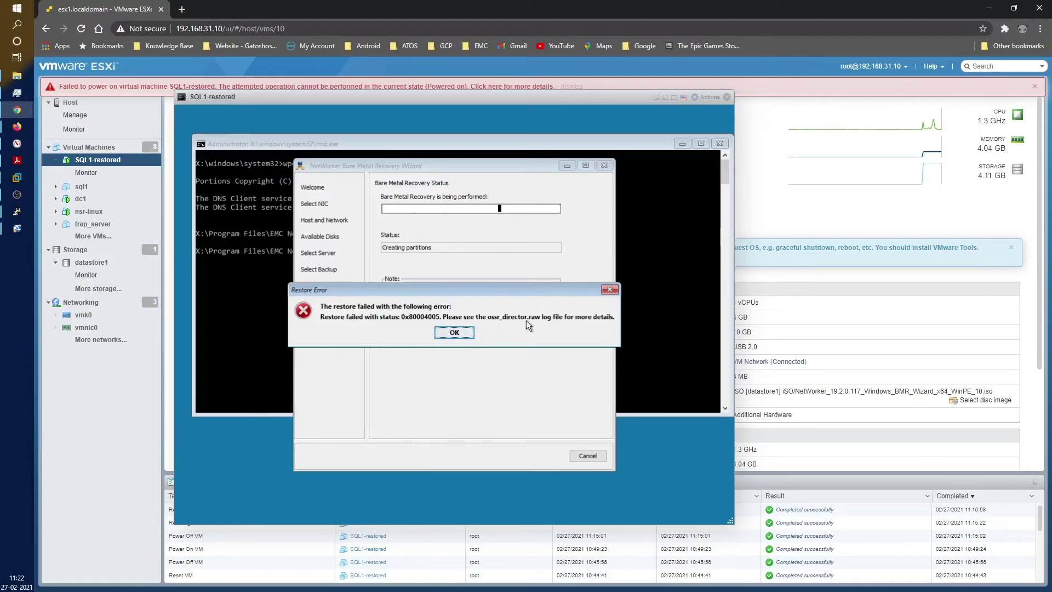
pyautogui.click(463, 340)
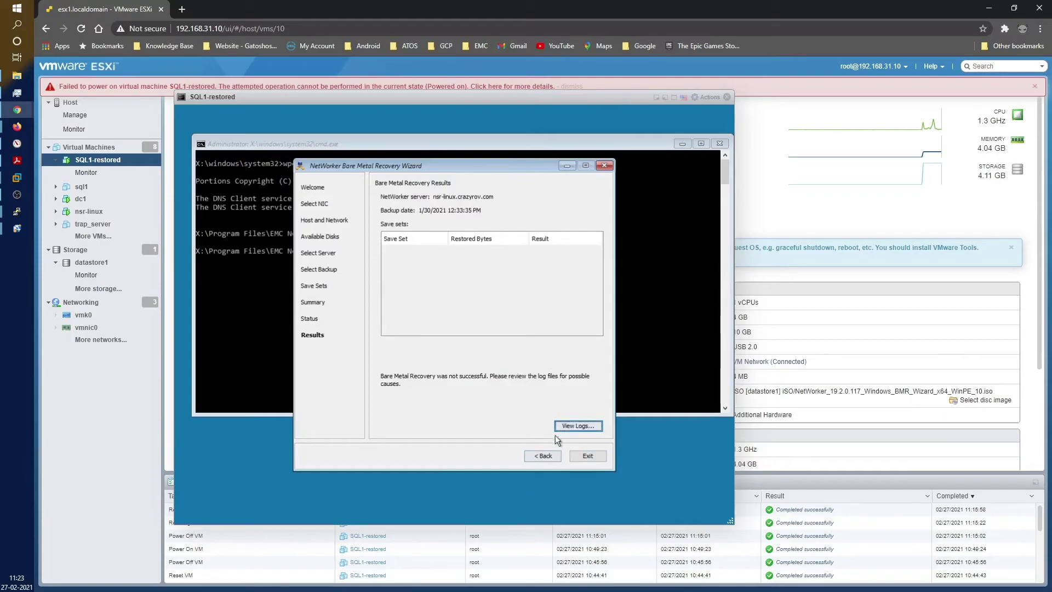
# Show All Files in the recovery log picker and select ossr_director.raw
pyautogui.click(573, 429)
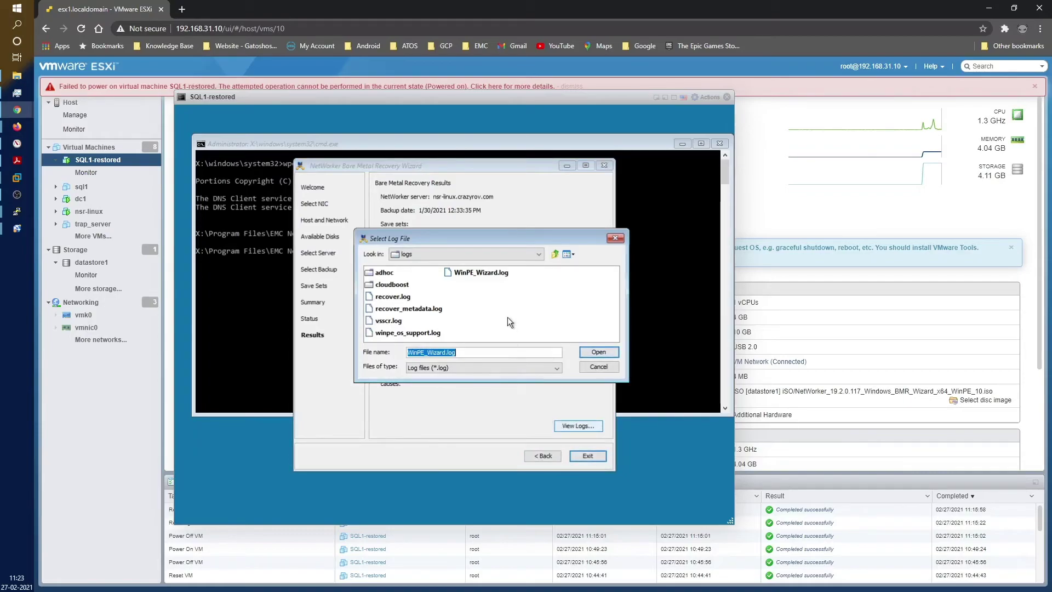
pyautogui.click(476, 367)
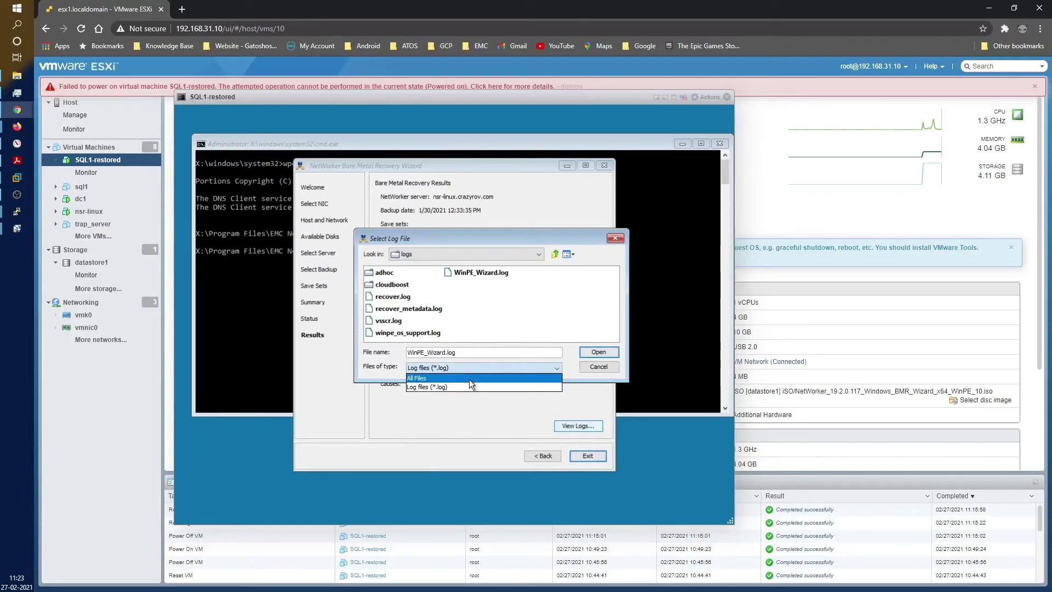
pyautogui.click(469, 379)
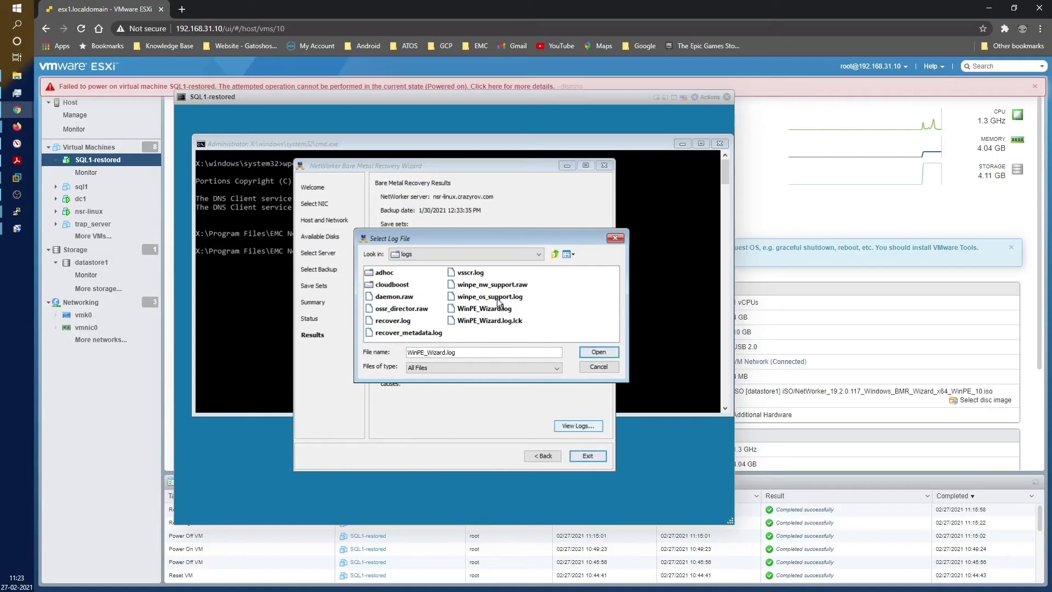
pyautogui.click(401, 309)
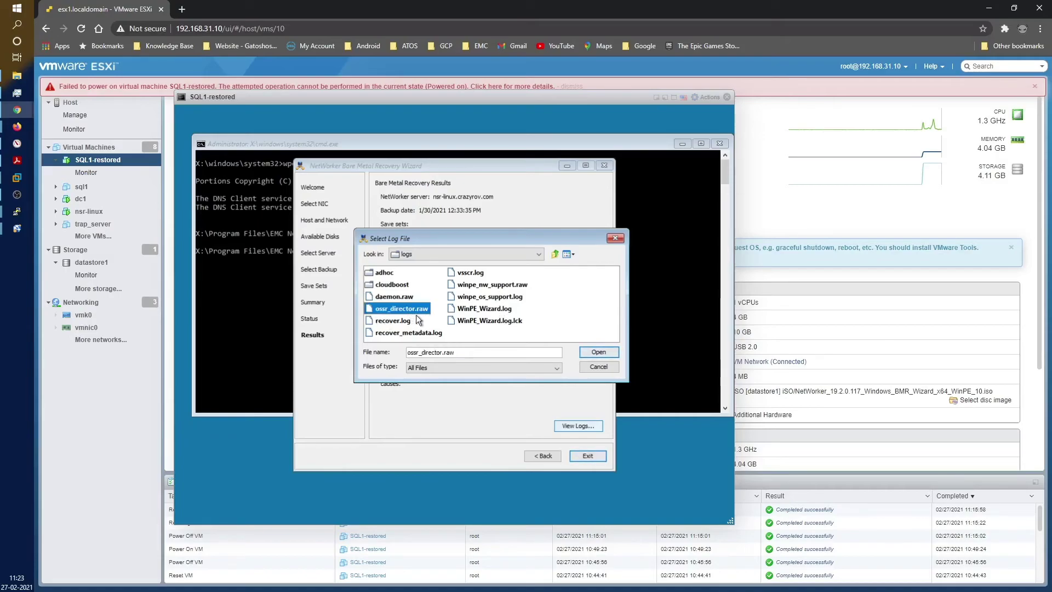
# Open ossr_director.raw in Notepad and widen the window
pyautogui.click(598, 354)
pyautogui.moveTo(635, 349); pyautogui.dragTo(732, 349)
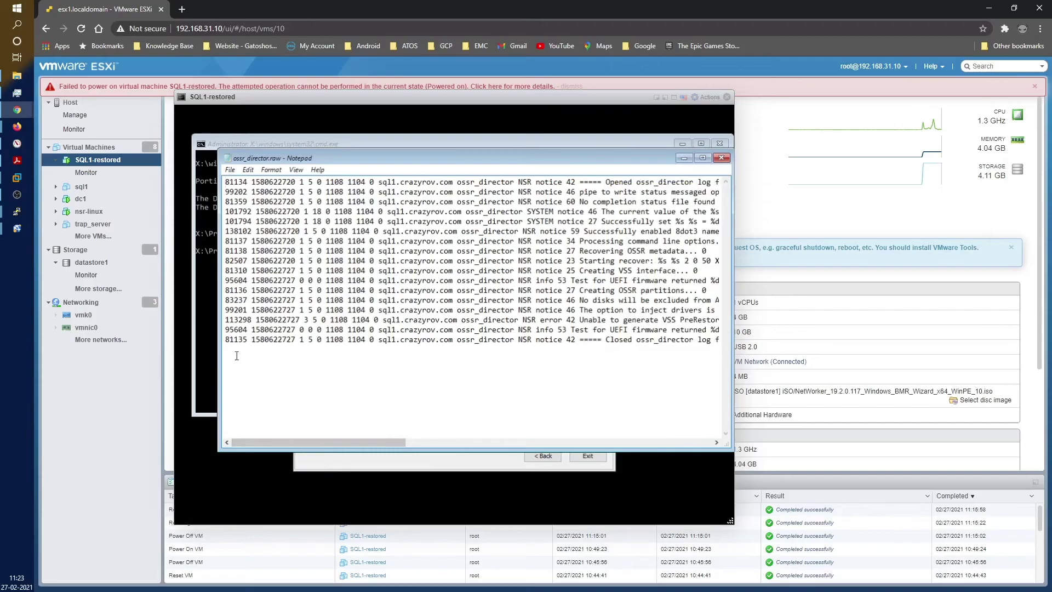
pyautogui.moveTo(218, 355); pyautogui.dragTo(176, 362)
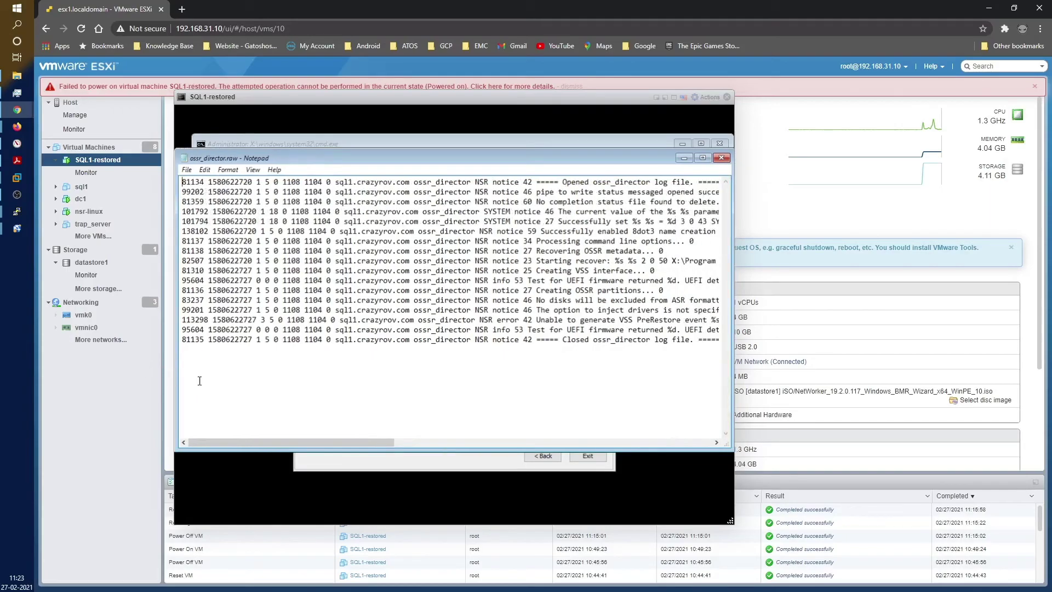
pyautogui.moveTo(377, 442); pyautogui.dragTo(452, 437)
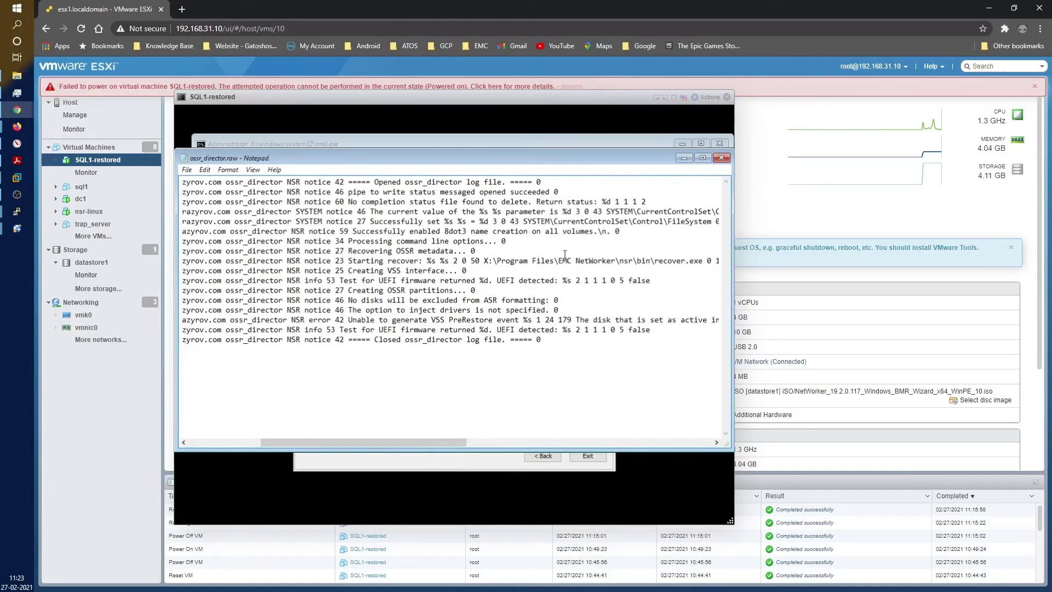
# Highlight the log lines from metadata recovery through partition creation, showing the disk too small
pyautogui.moveTo(388, 221); pyautogui.dragTo(432, 223)
pyautogui.moveTo(371, 251); pyautogui.dragTo(454, 251)
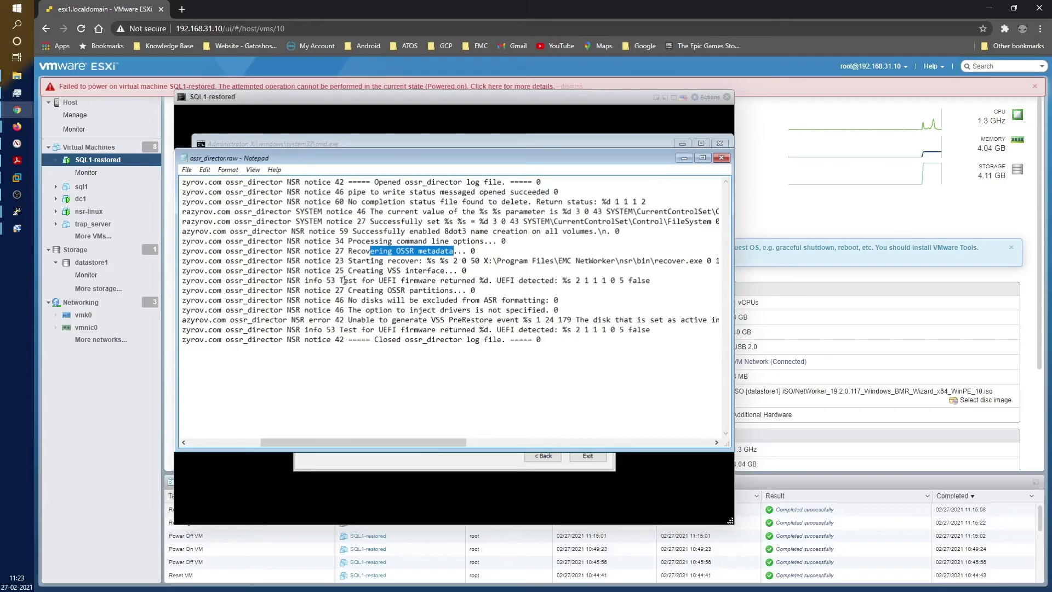
pyautogui.moveTo(349, 281); pyautogui.dragTo(372, 280)
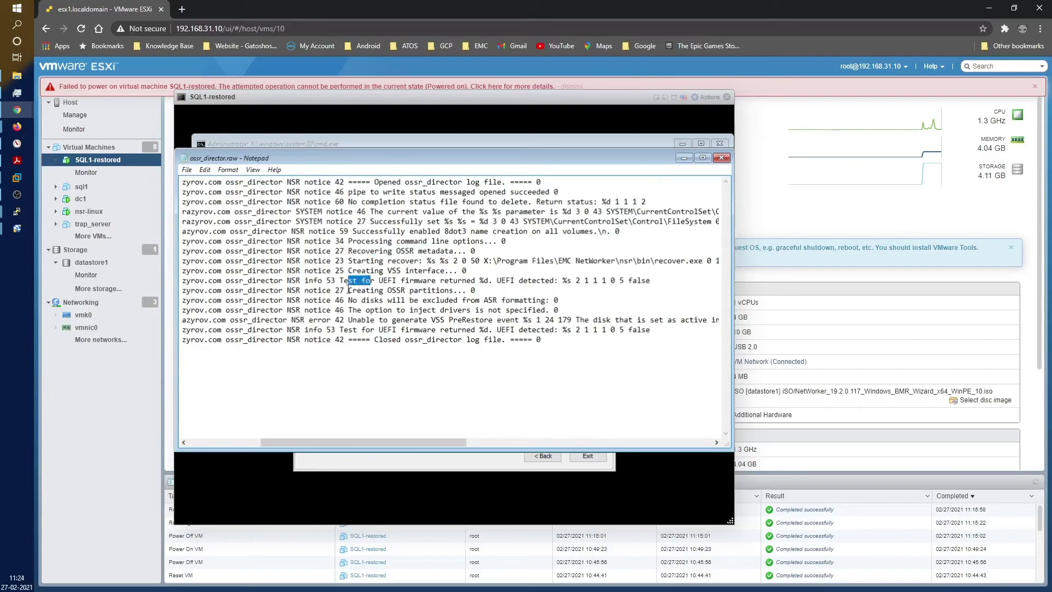
pyautogui.moveTo(349, 290); pyautogui.dragTo(416, 286)
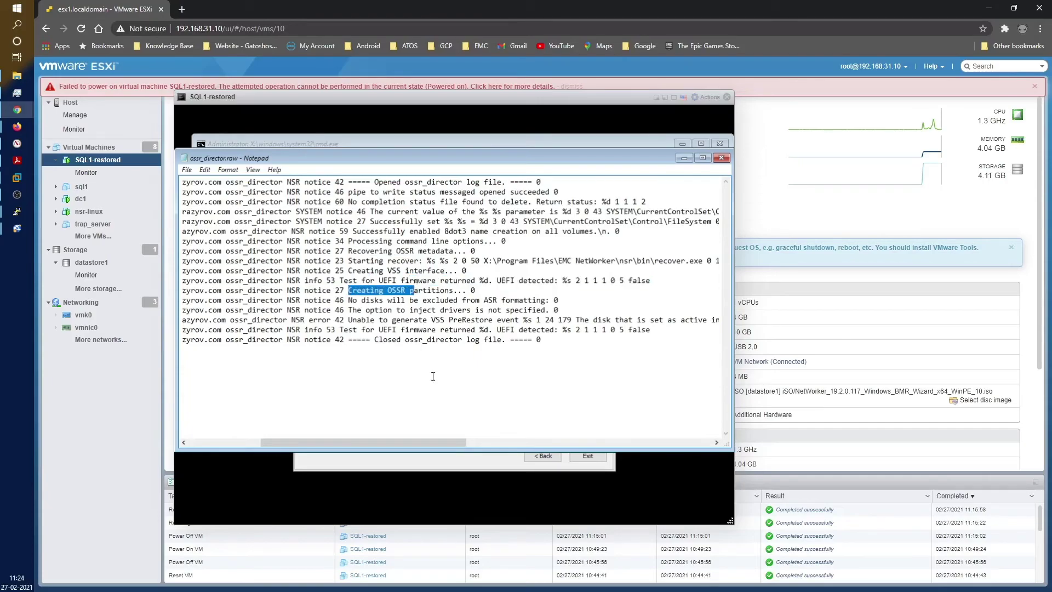
pyautogui.moveTo(432, 439); pyautogui.dragTo(471, 440)
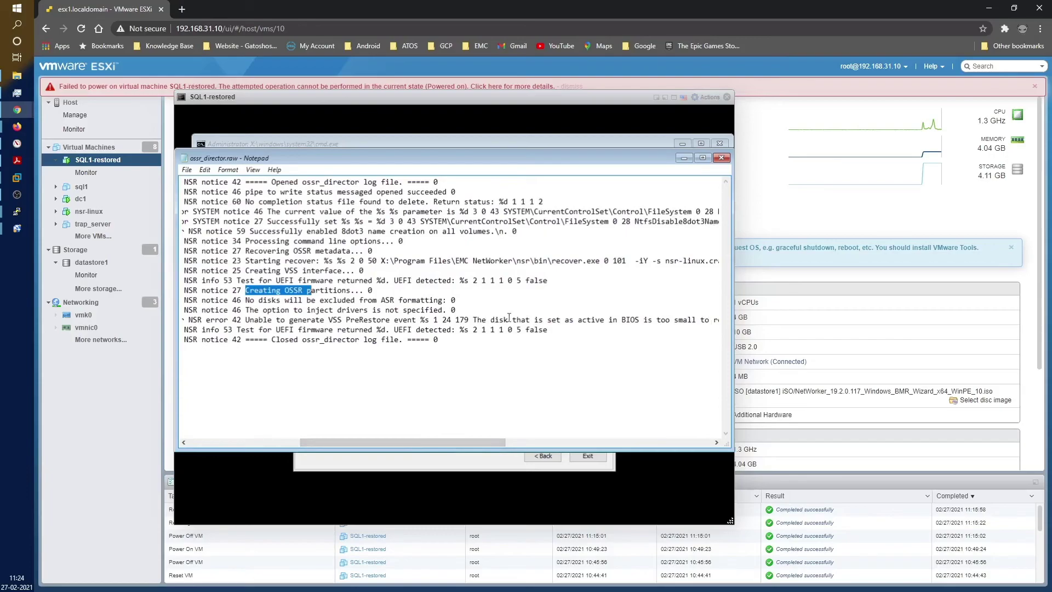
pyautogui.moveTo(478, 442); pyautogui.dragTo(633, 433)
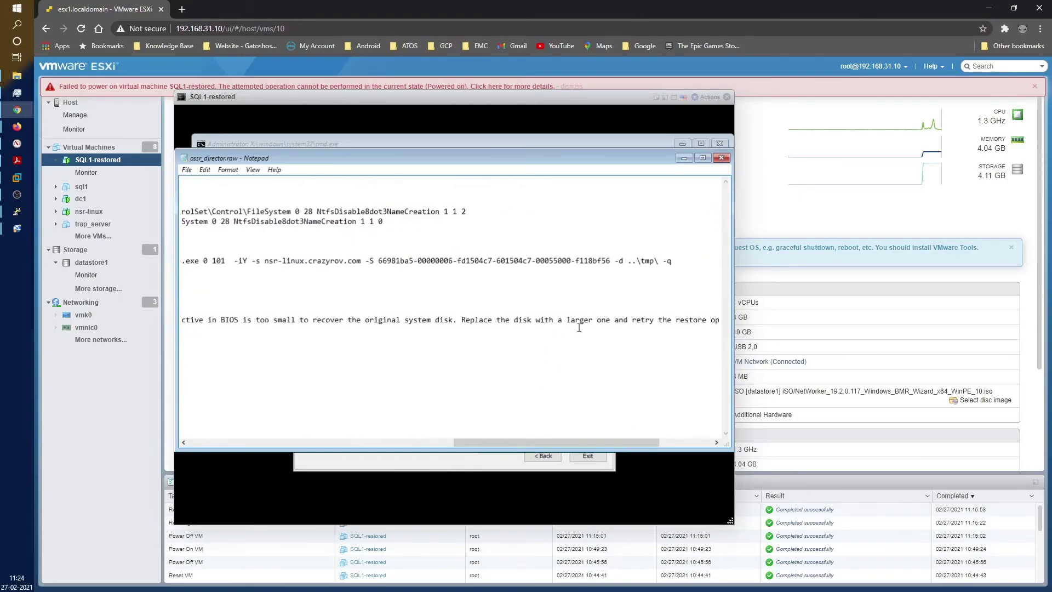
pyautogui.moveTo(580, 446); pyautogui.dragTo(399, 451)
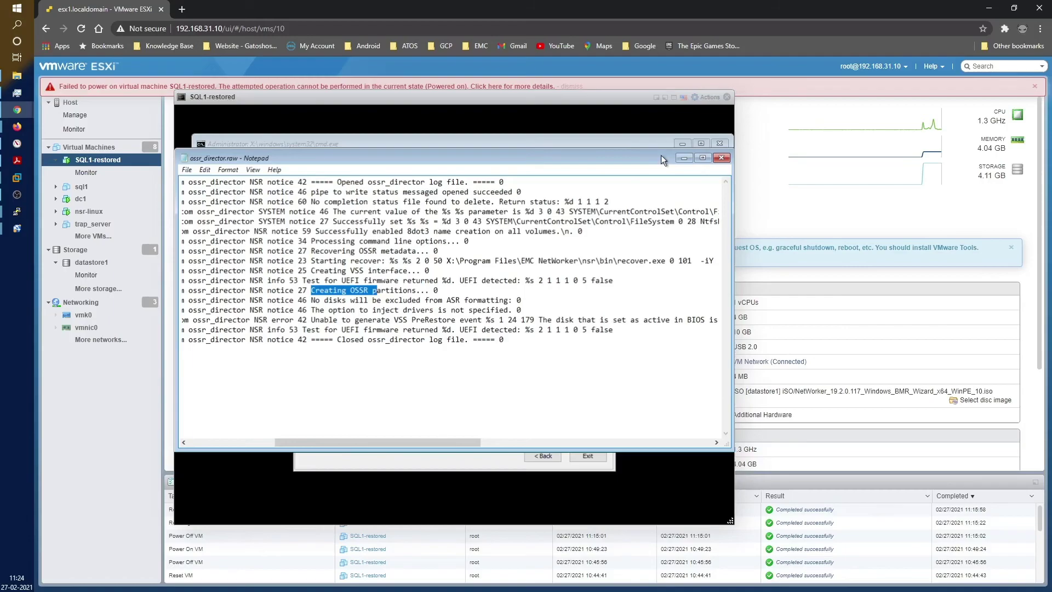
pyautogui.moveTo(304, 276); pyautogui.dragTo(346, 349)
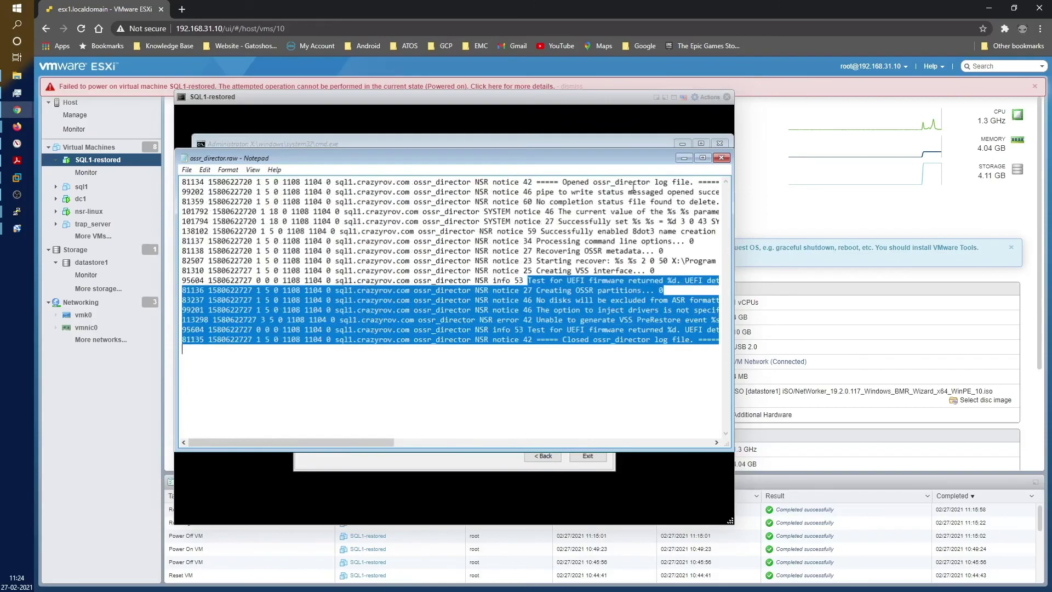
pyautogui.moveTo(632, 155); pyautogui.dragTo(613, 156)
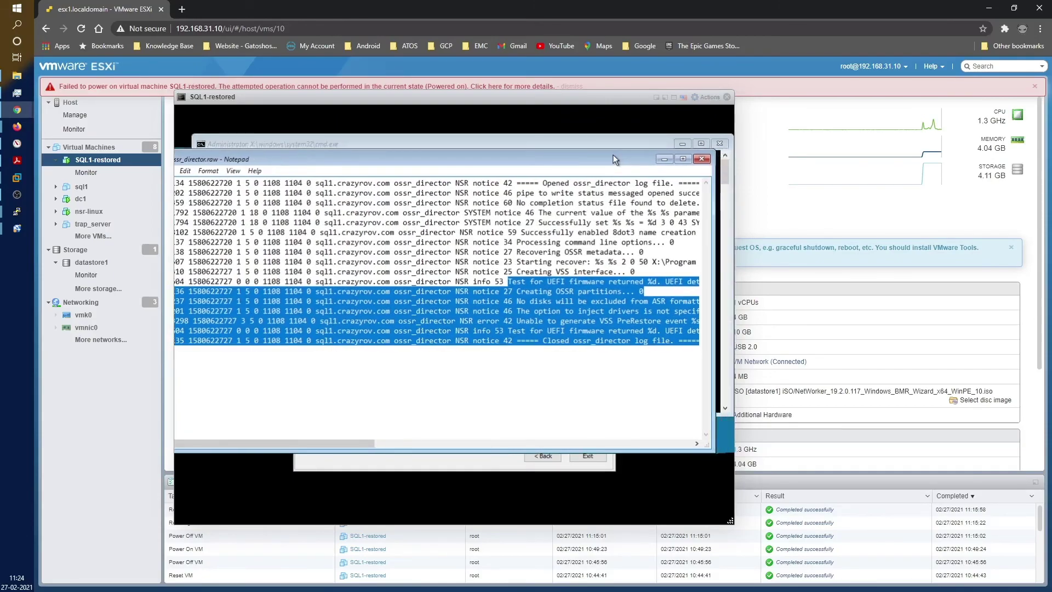
# Close Notepad and reopen the recovery log list showing All Files
pyautogui.click(700, 162)
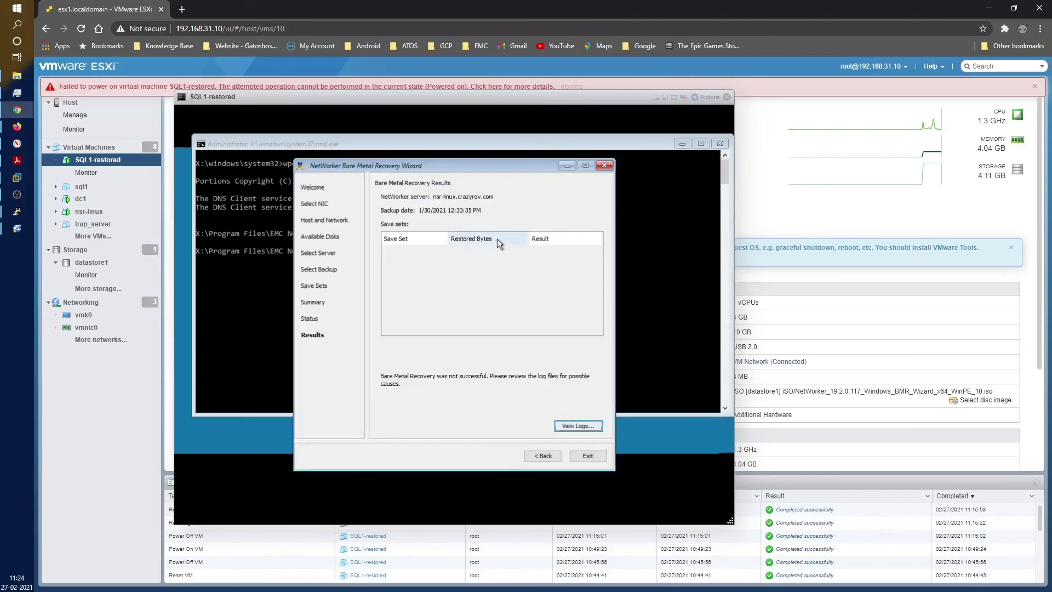
pyautogui.click(575, 427)
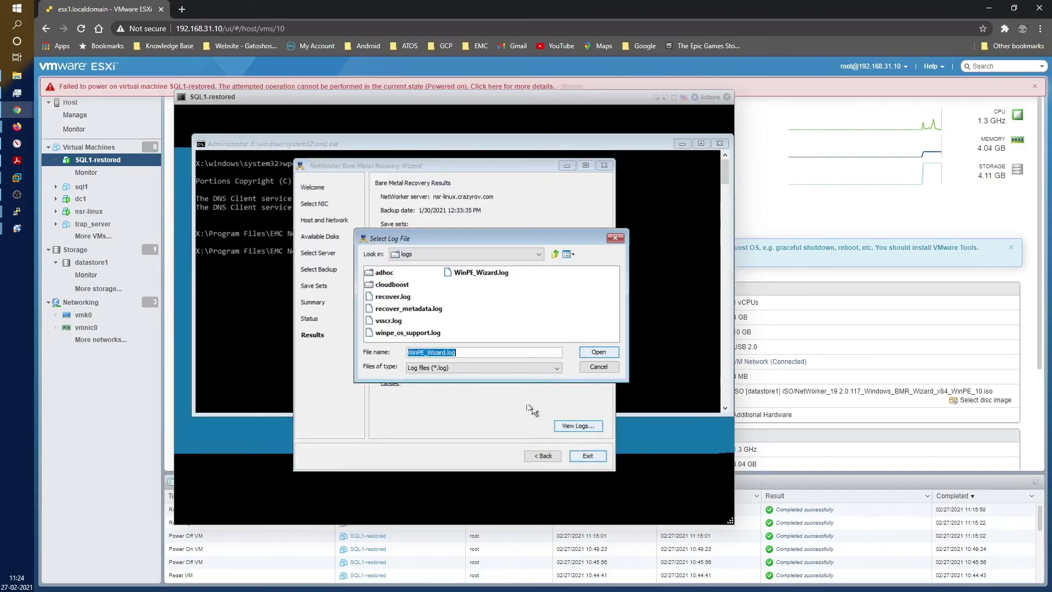
pyautogui.click(505, 368)
pyautogui.click(502, 380)
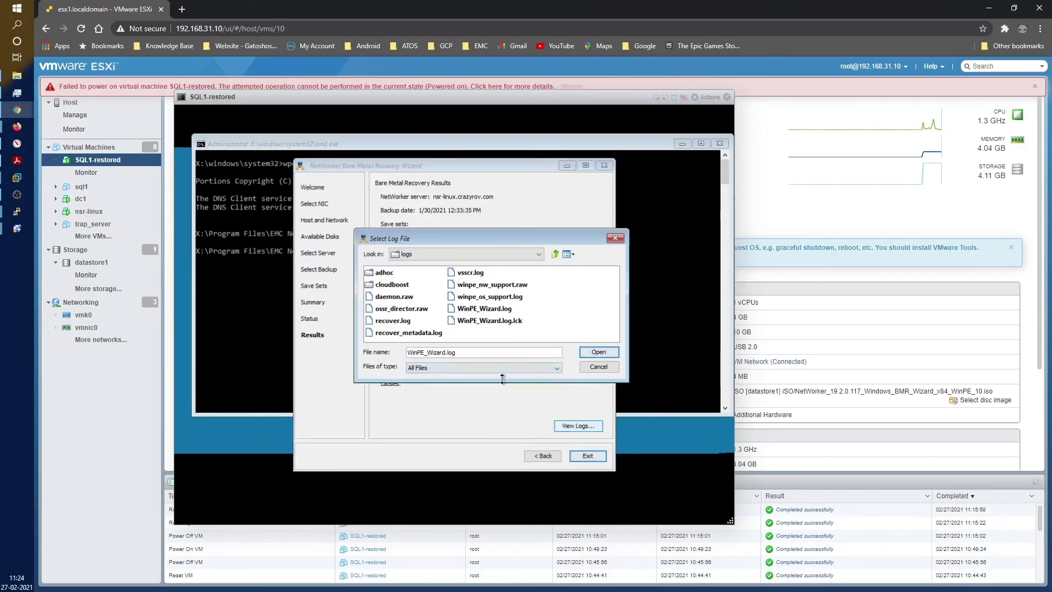